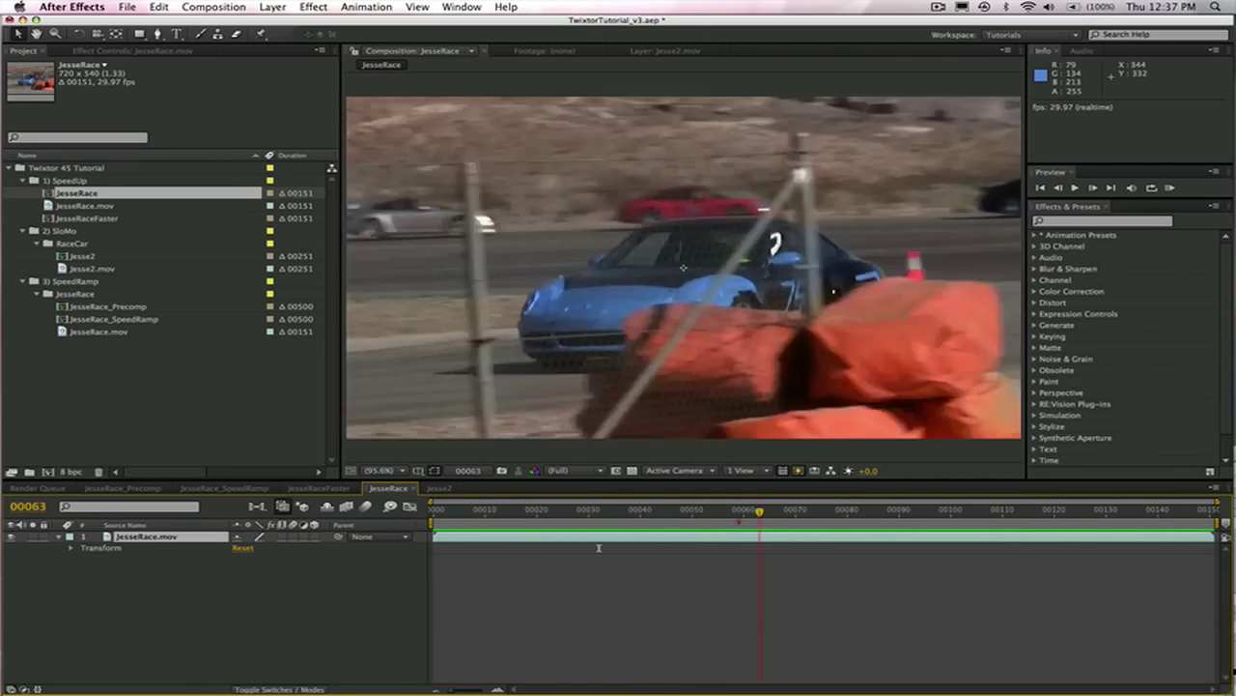
Step: Stop the preview and interpret JesseRace.mov with fields separated Upper Field First
click(857, 550)
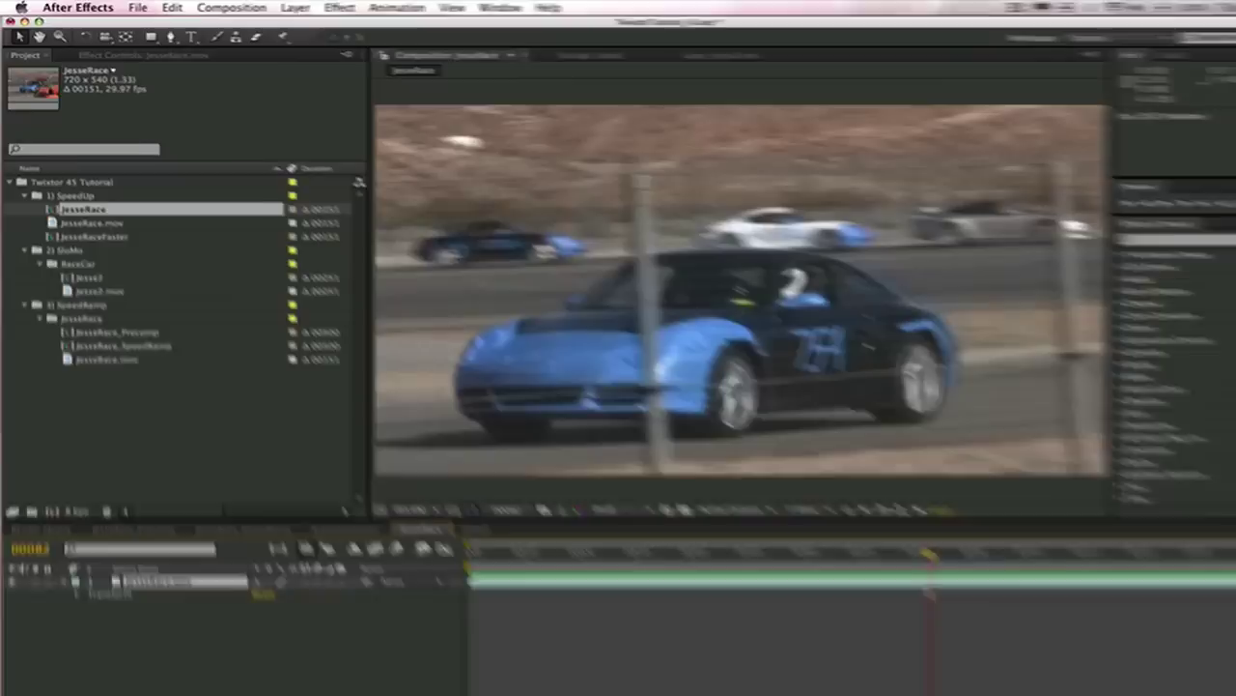
click(84, 205)
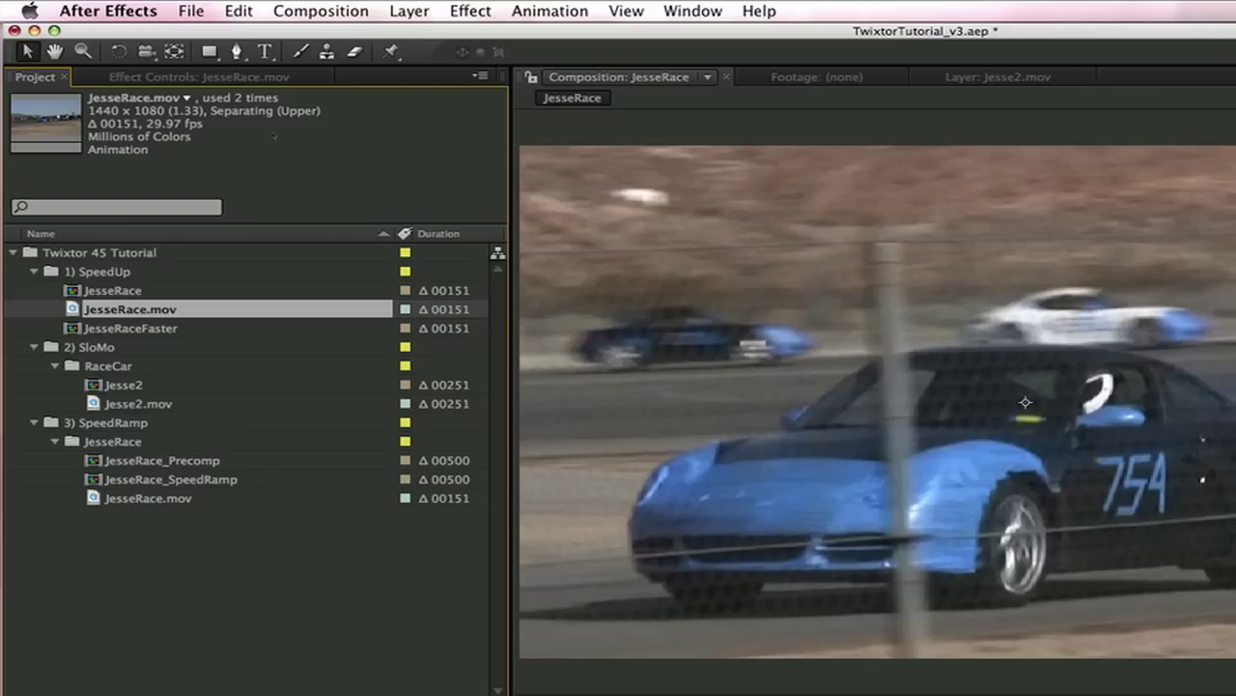
right_click(168, 310)
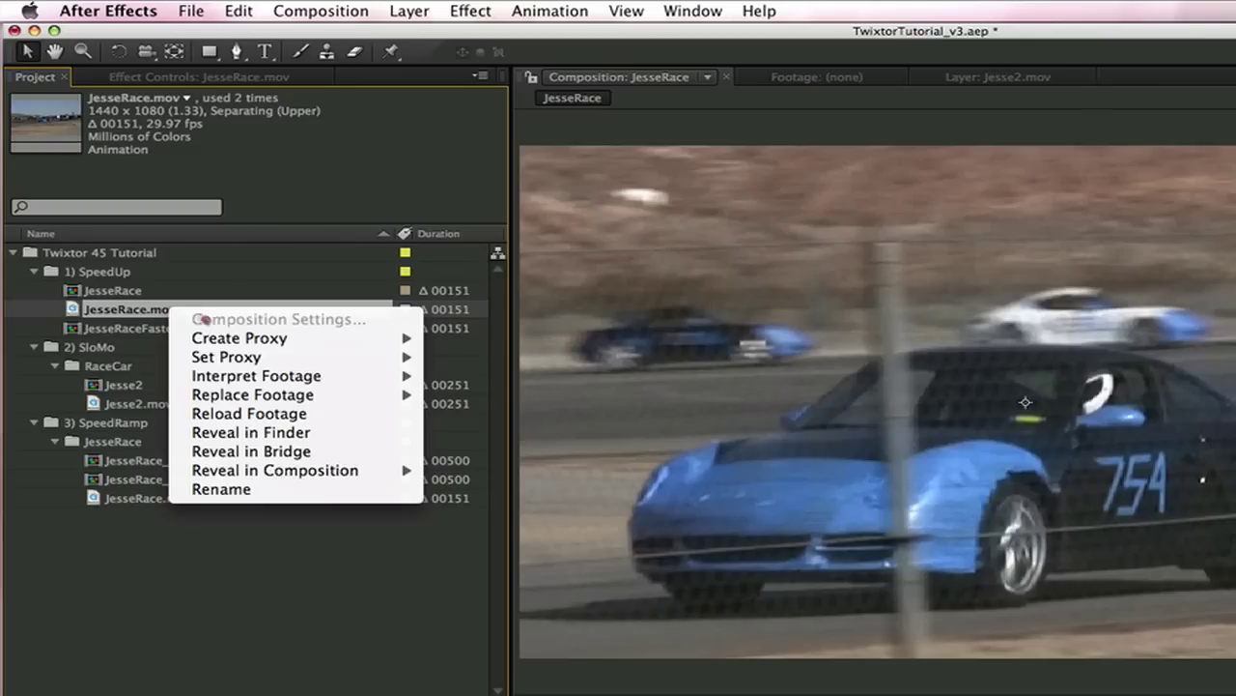
mouse_move(255, 376)
click(585, 375)
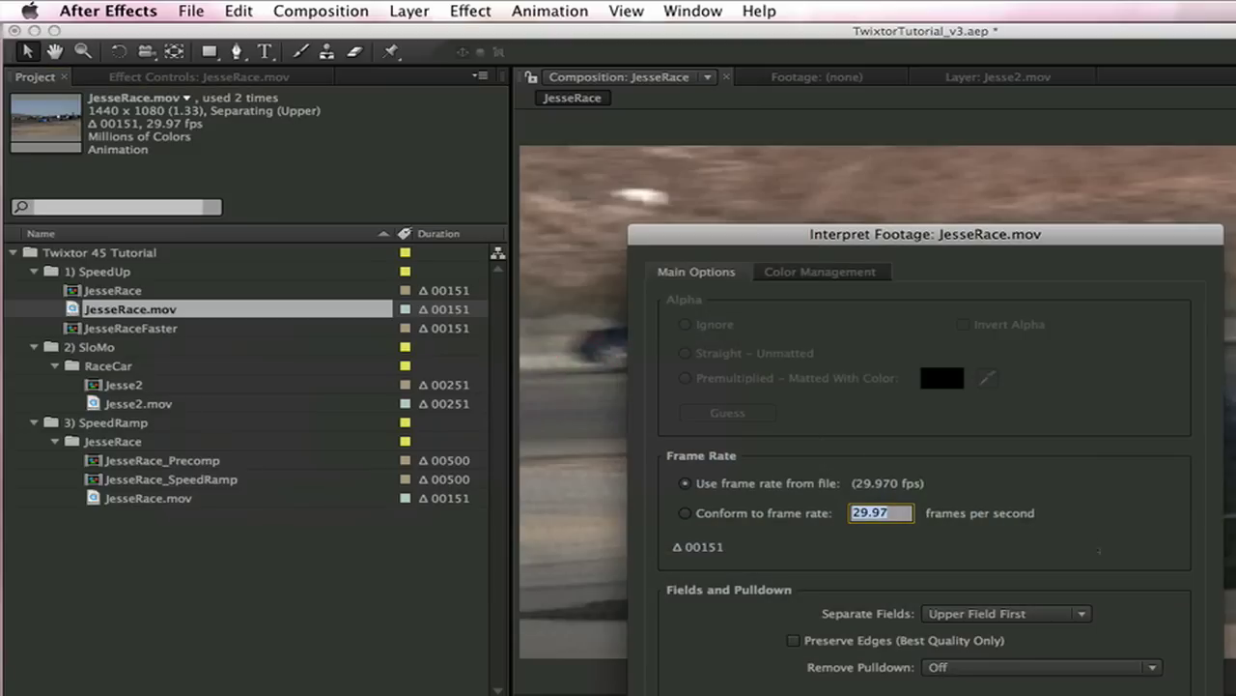
click(998, 615)
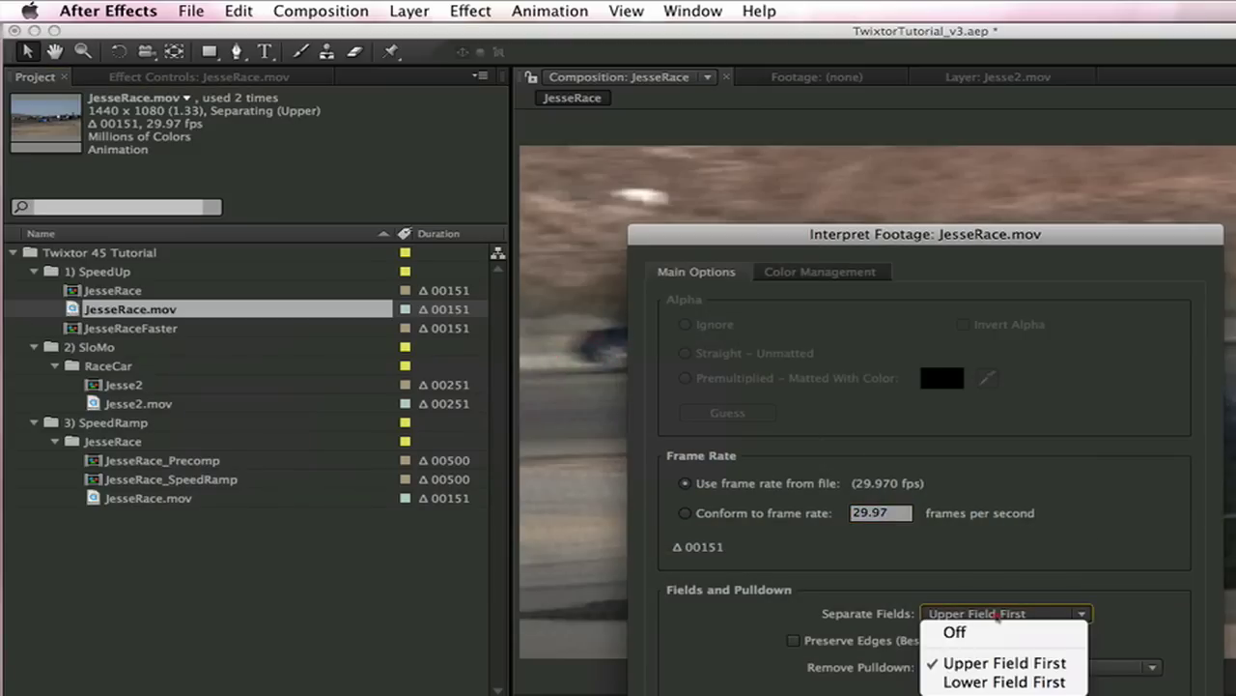
click(998, 663)
key(Return)
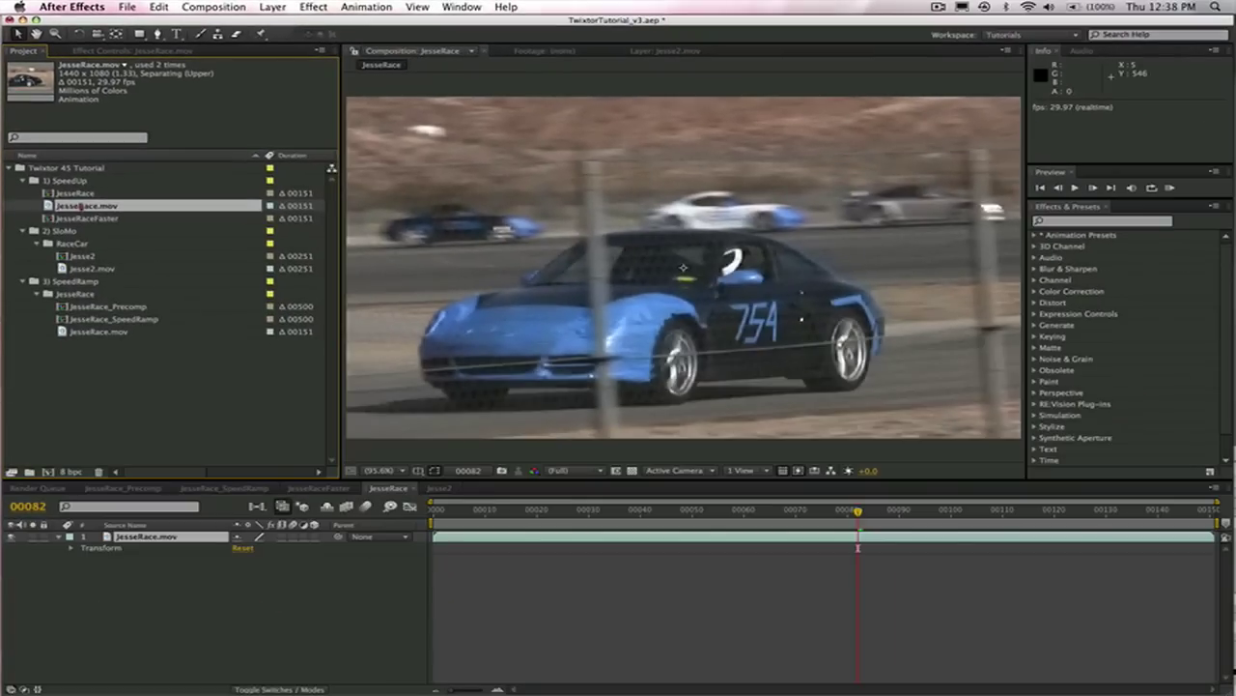
Step: Make a JesseRace 2 comp from JesseRace.mov and apply Twixtor 4.5 via an effects search for 'twix'
drag(80, 205, 45, 472)
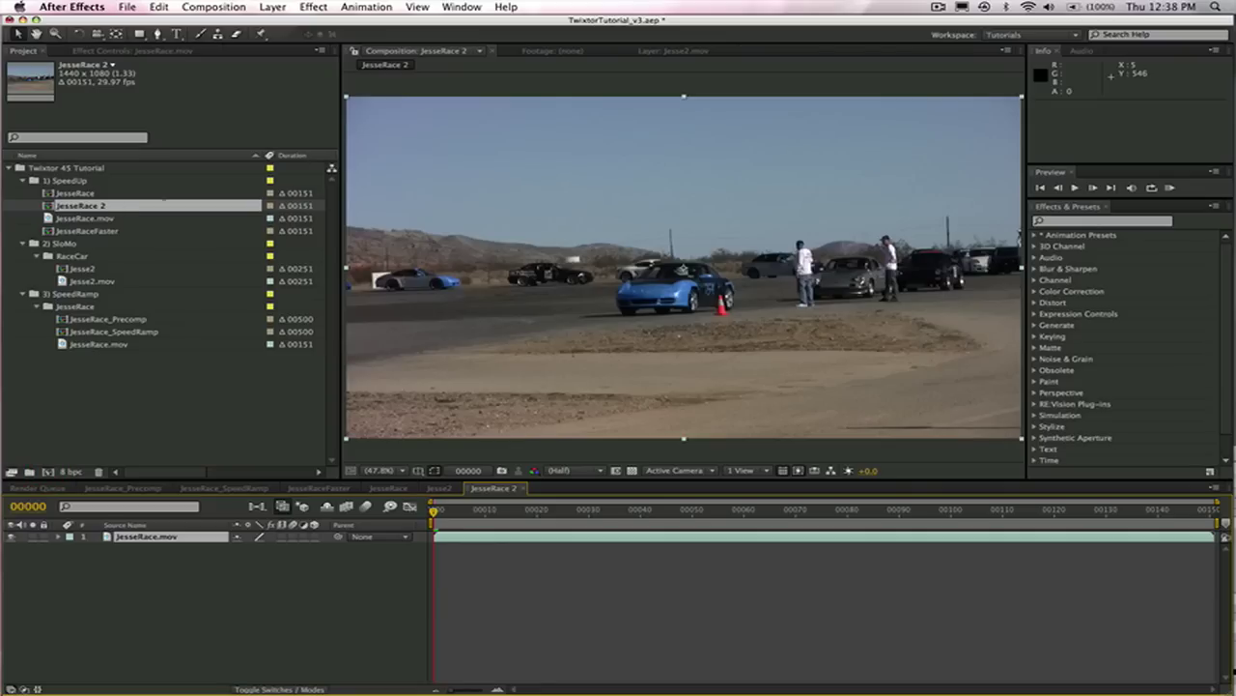
click(181, 538)
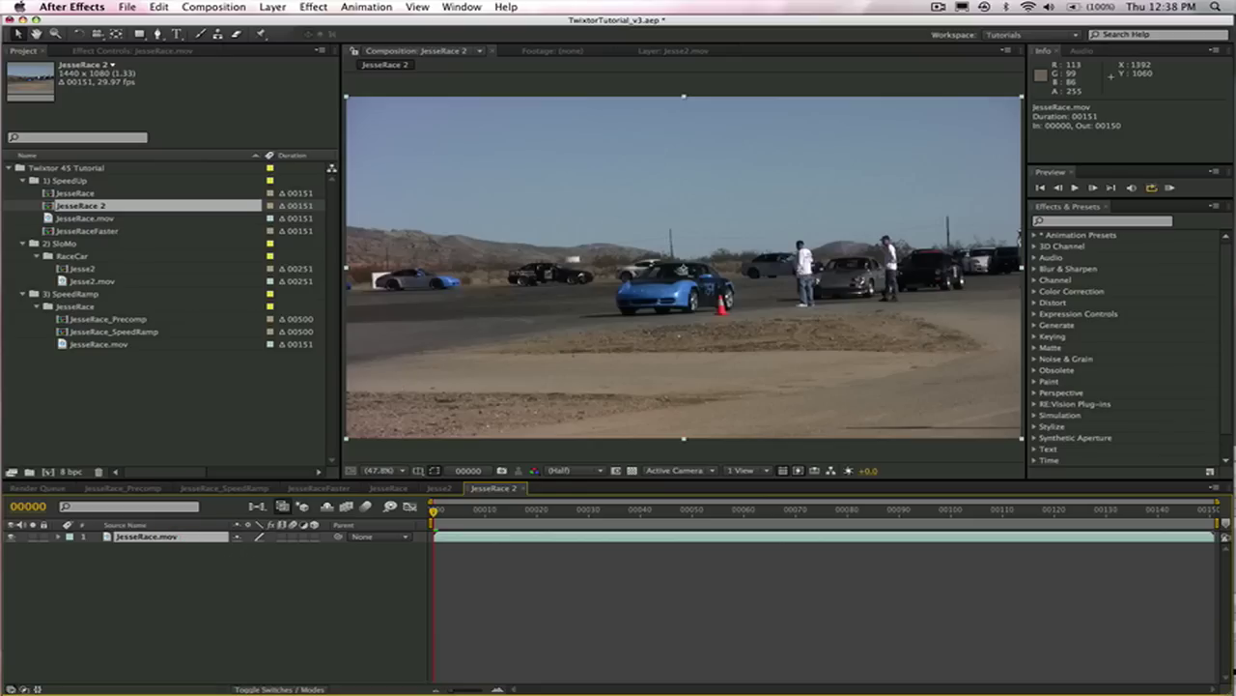
click(1101, 221)
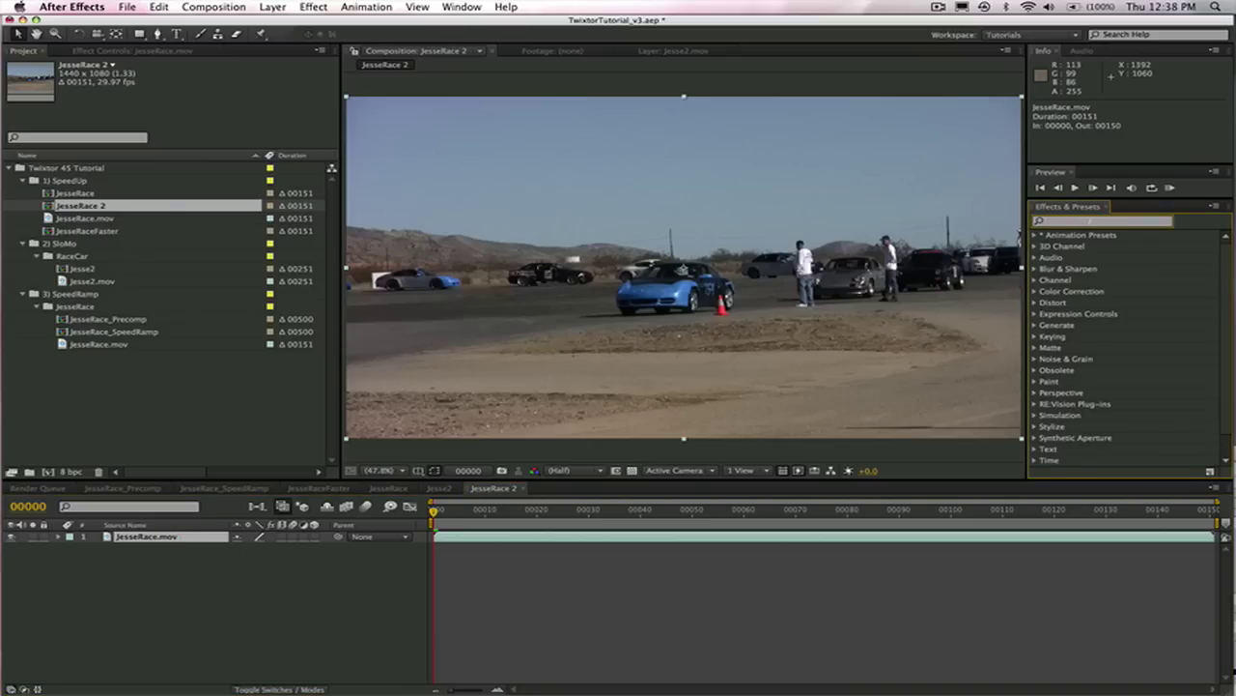
text(t)
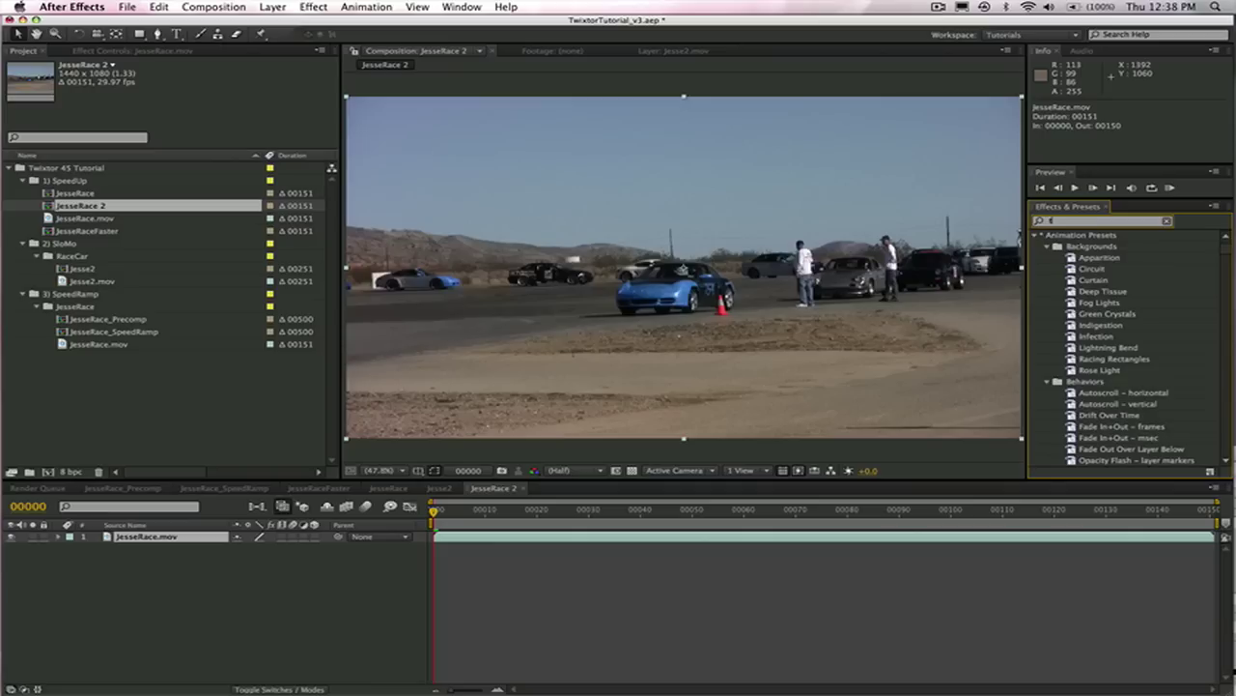
text(wix)
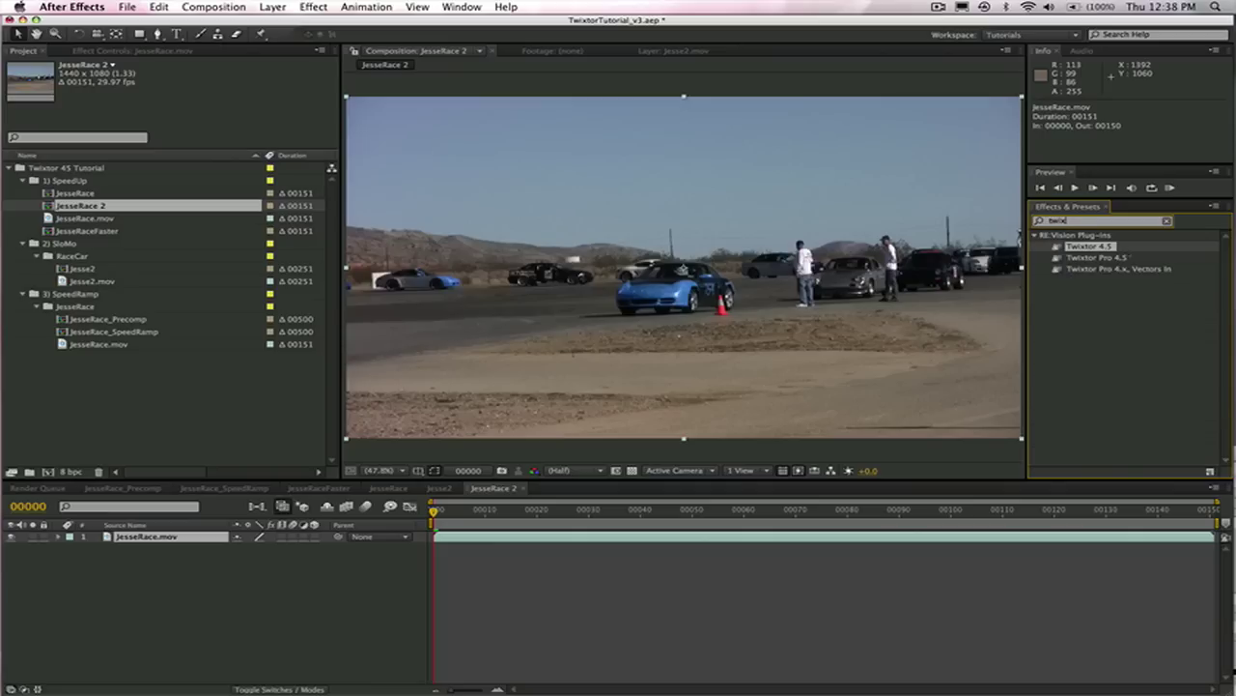
double_click(1090, 247)
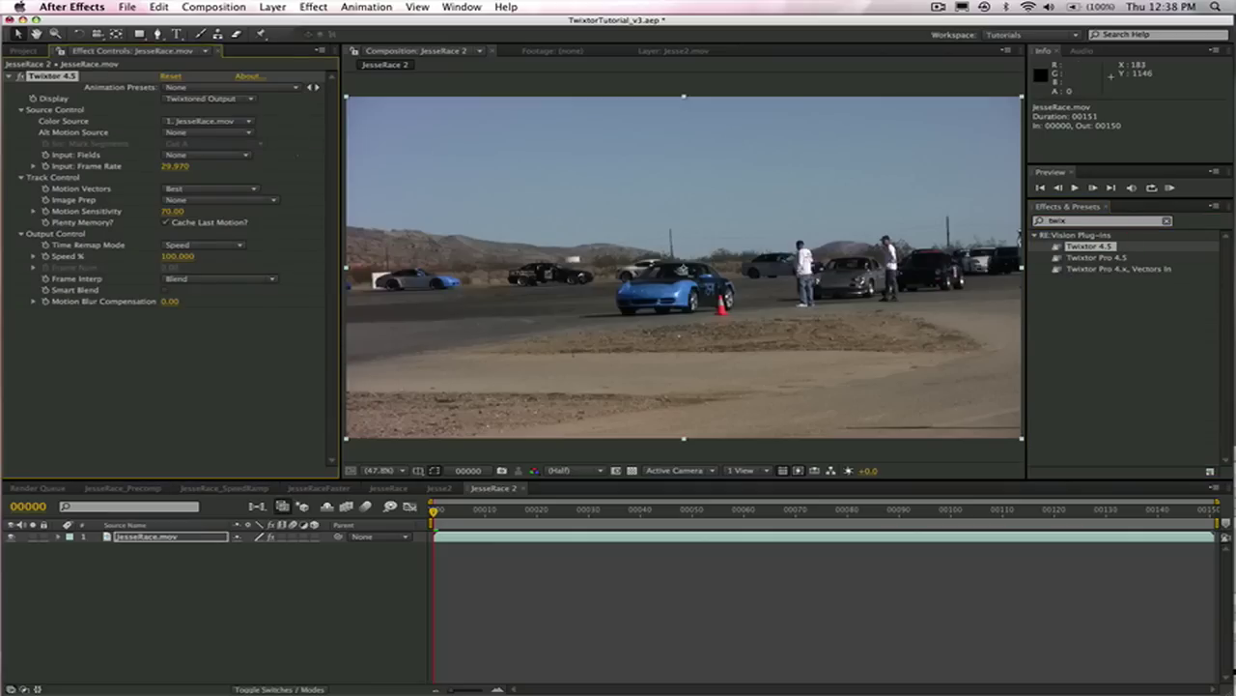
Step: Apply Twixtor 4.5 to the JesseRace.mov layer from the layer's Effect menu
click(313, 7)
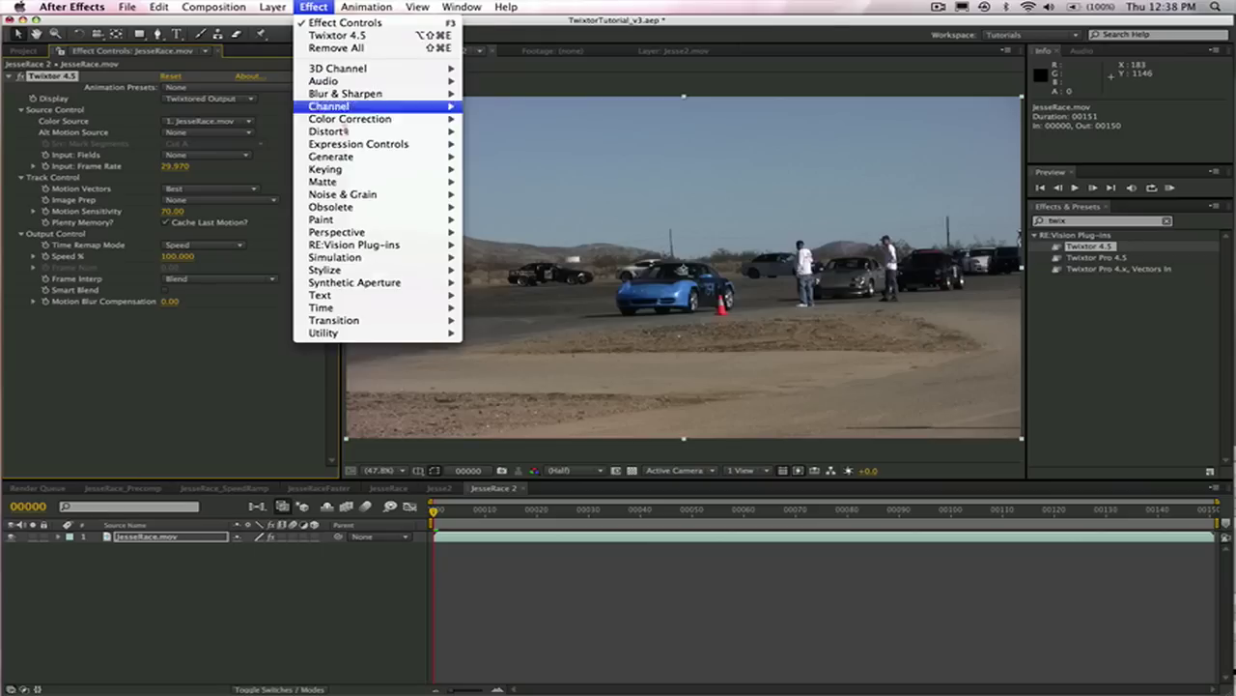
mouse_move(374, 246)
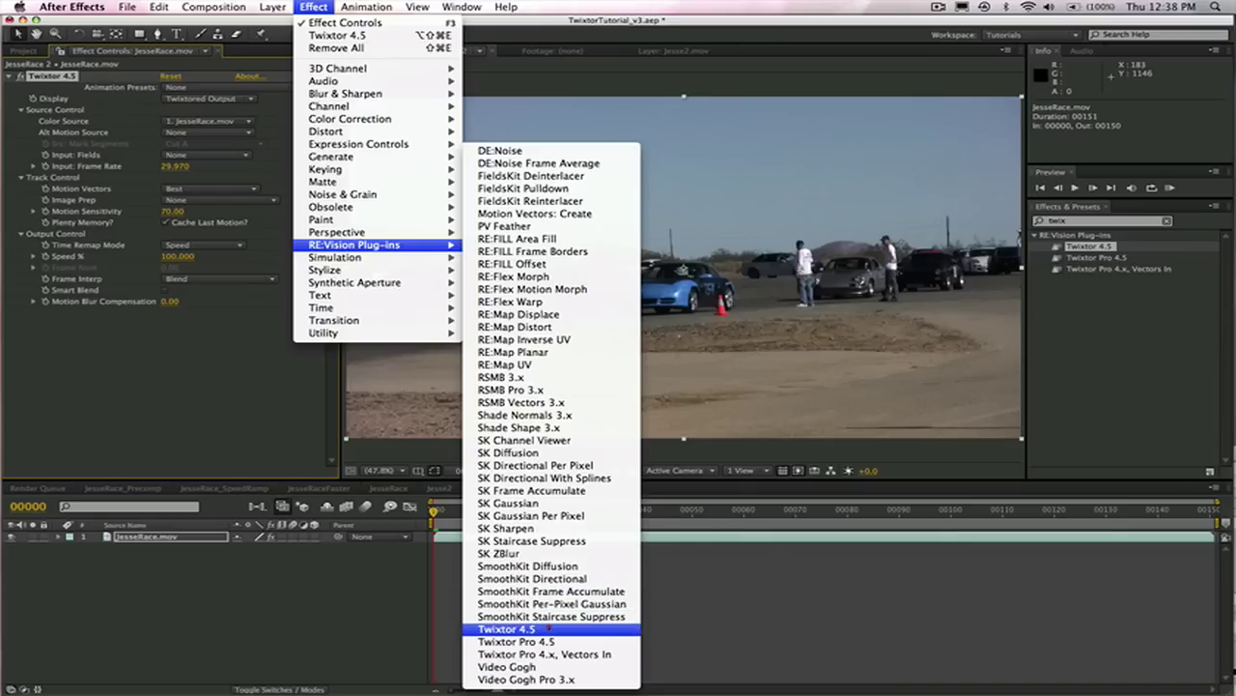
click(237, 596)
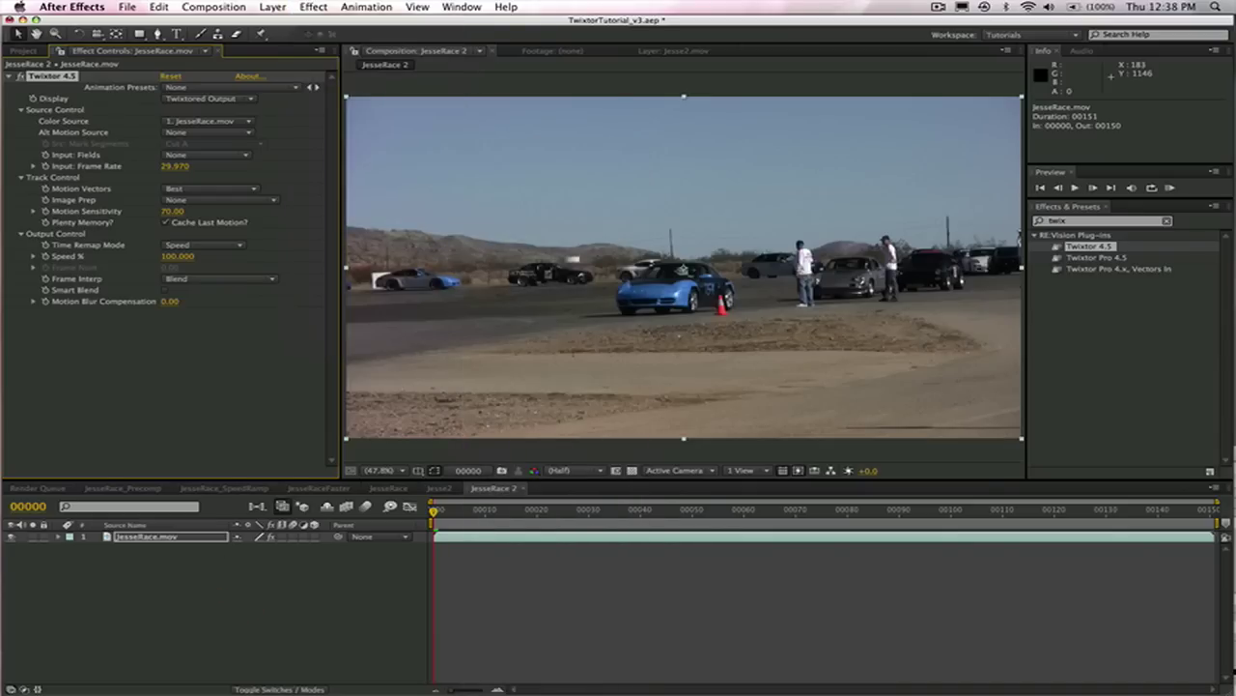
double_click(207, 537)
right_click(206, 537)
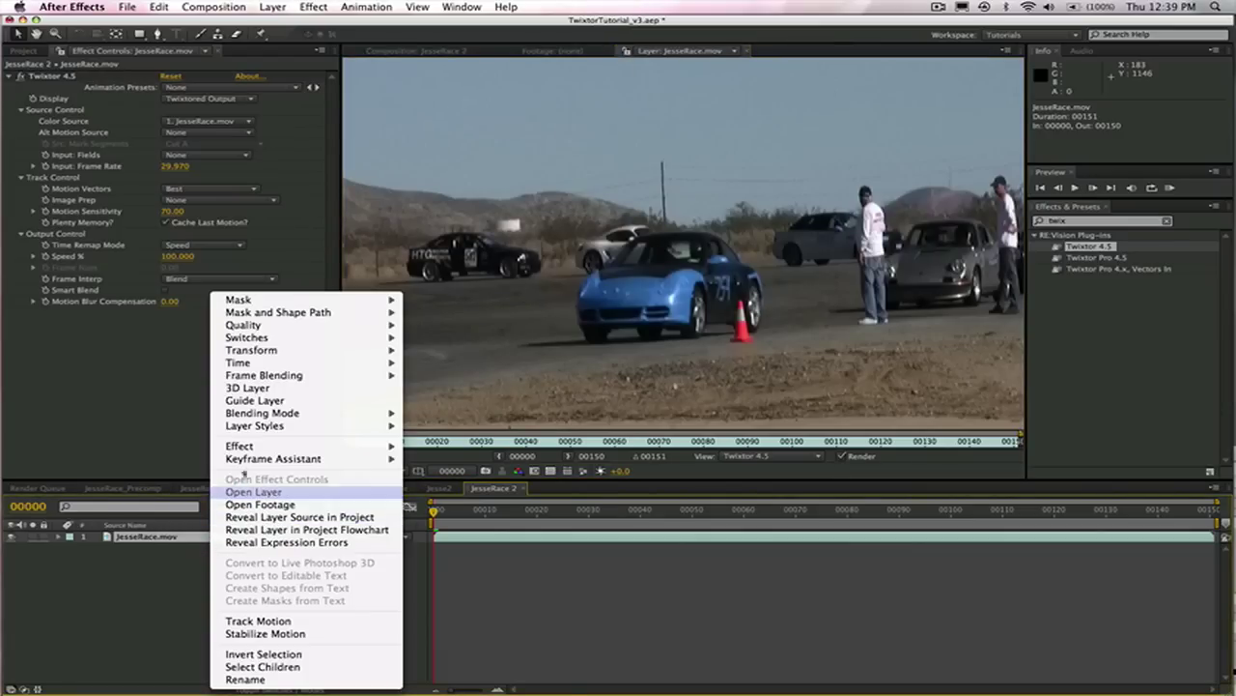
mouse_move(243, 447)
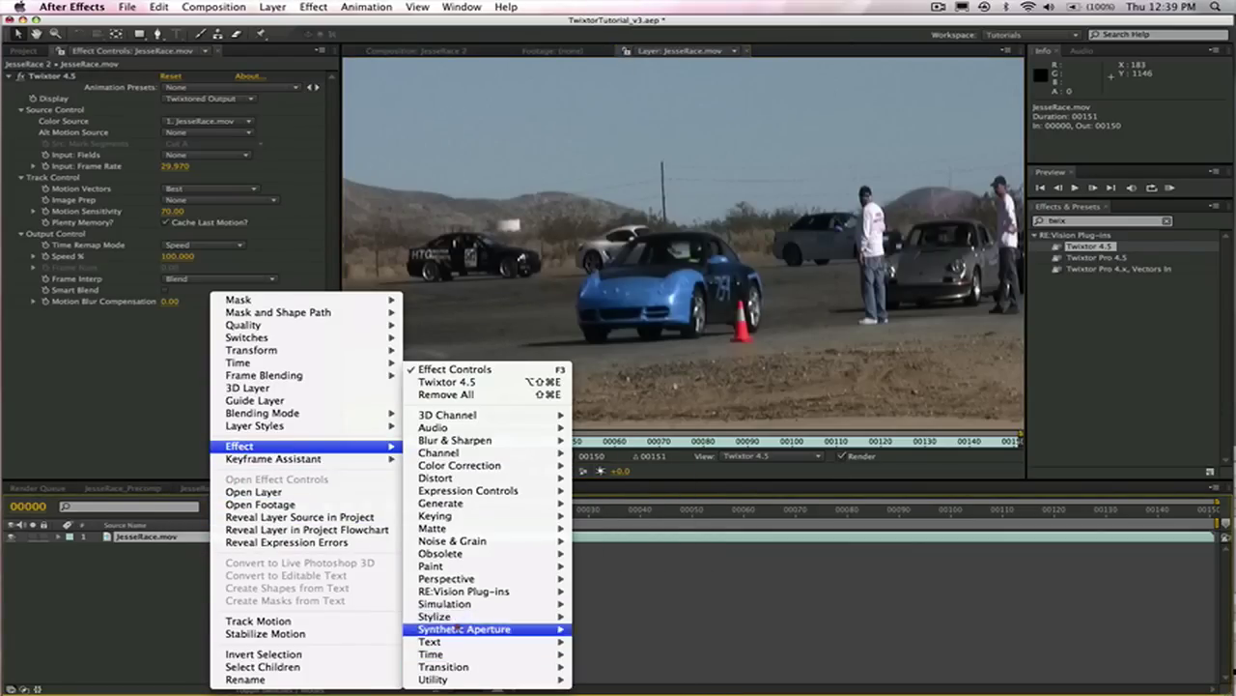
mouse_move(489, 577)
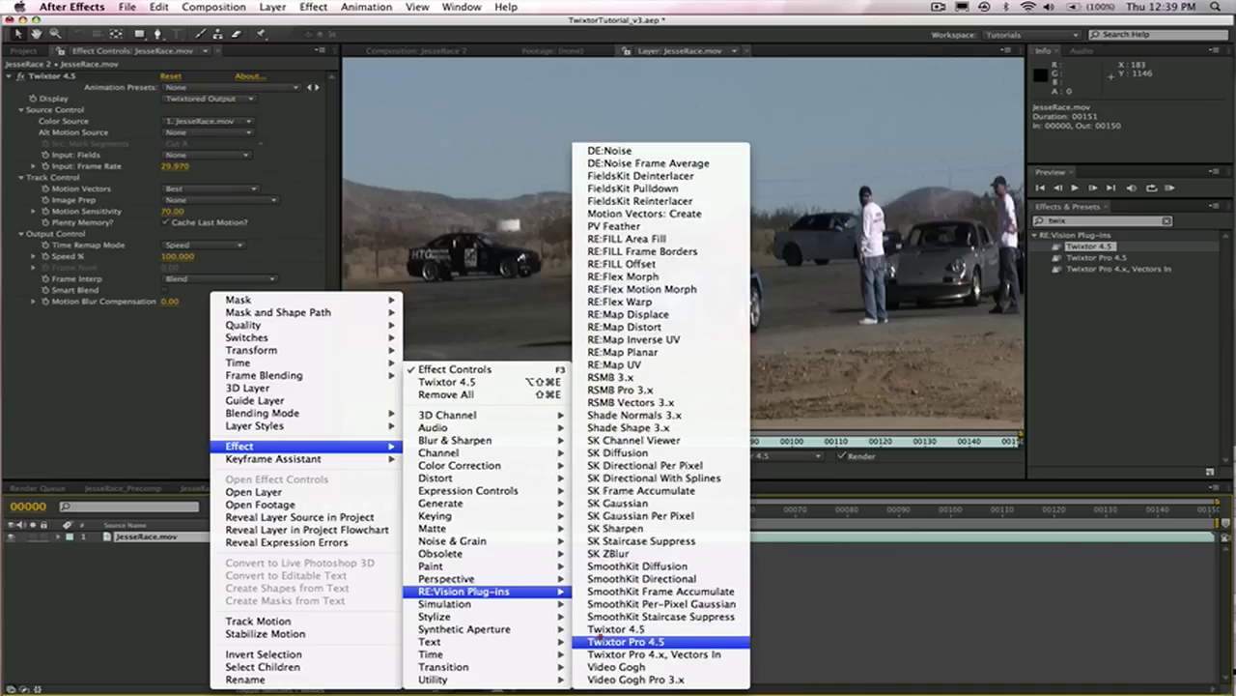
click(602, 629)
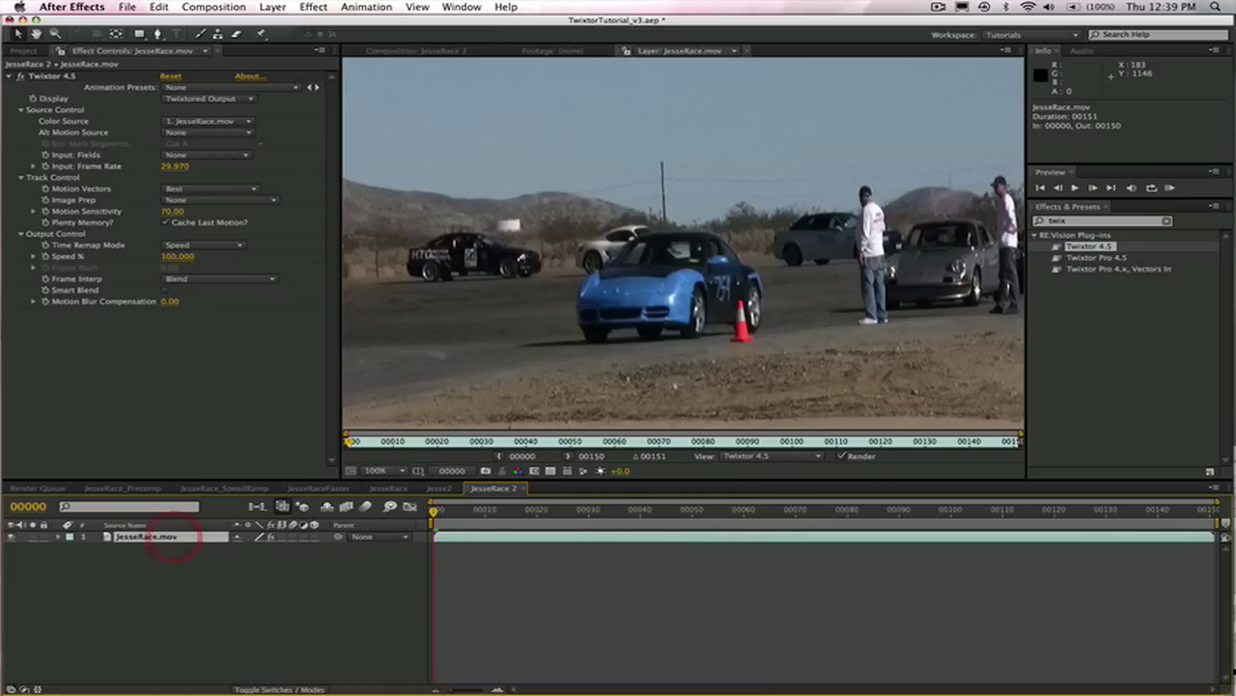
Step: Leave Twixtor's Display on Twixtored Output and set Input: Fields to Upper Field First
key(e)
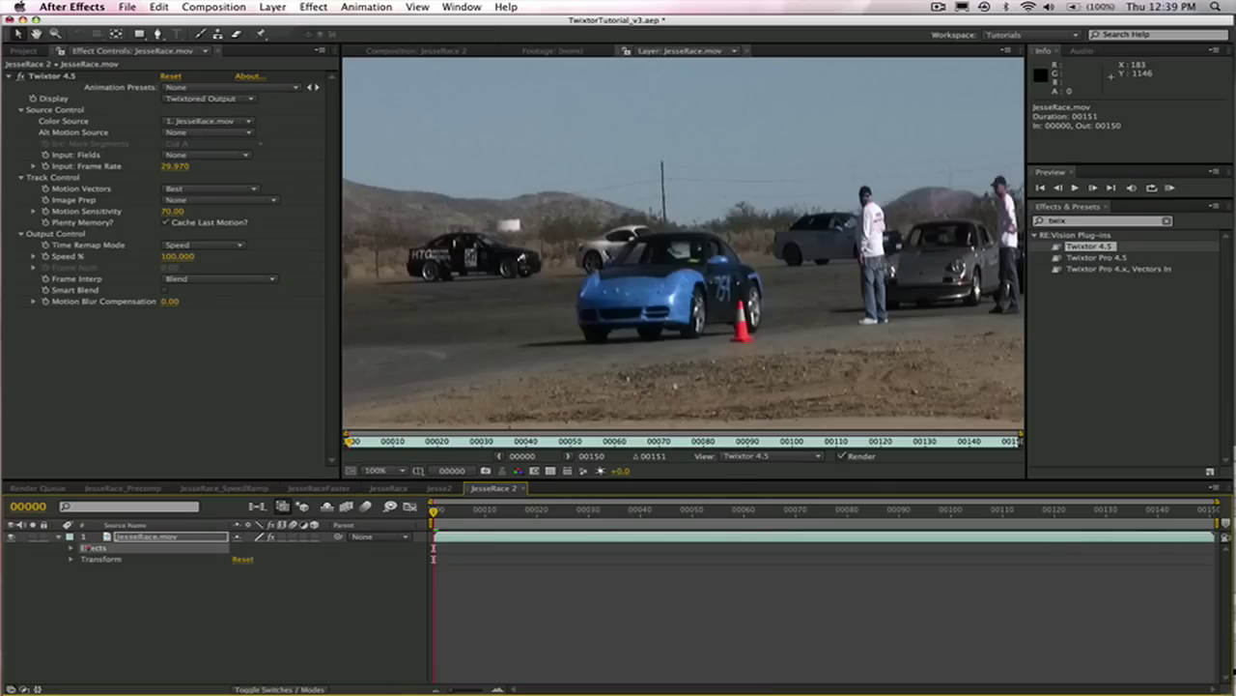
click(115, 559)
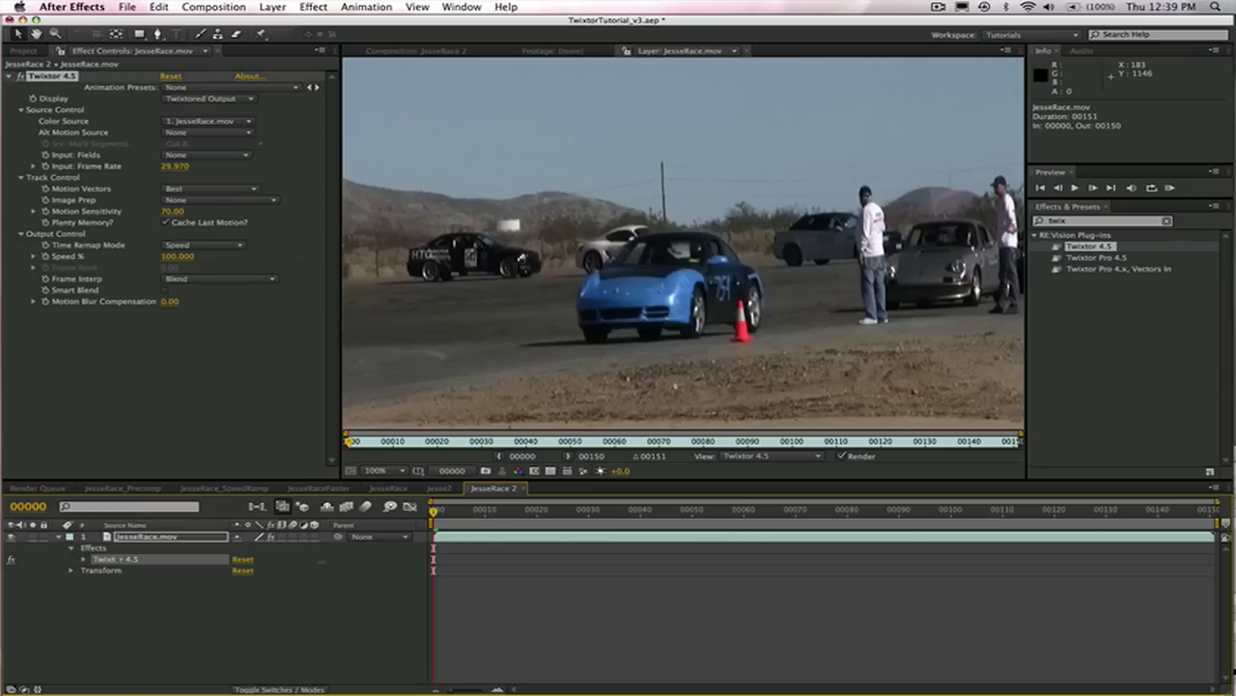
click(431, 50)
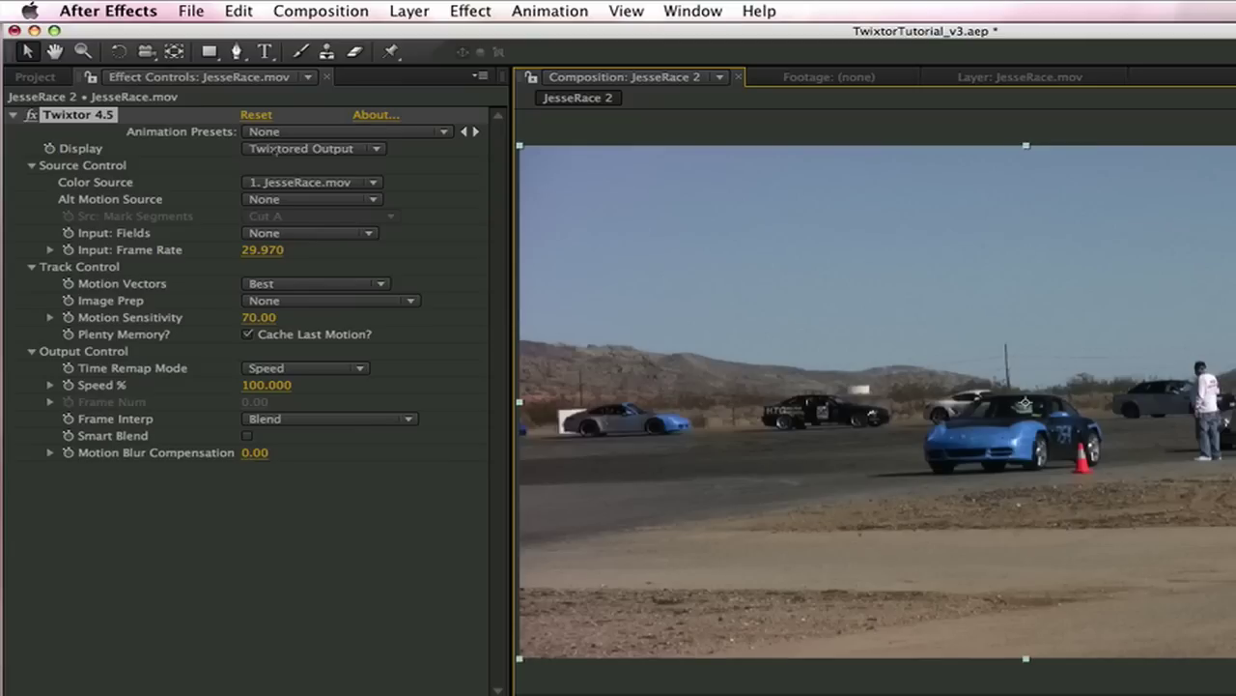
click(276, 150)
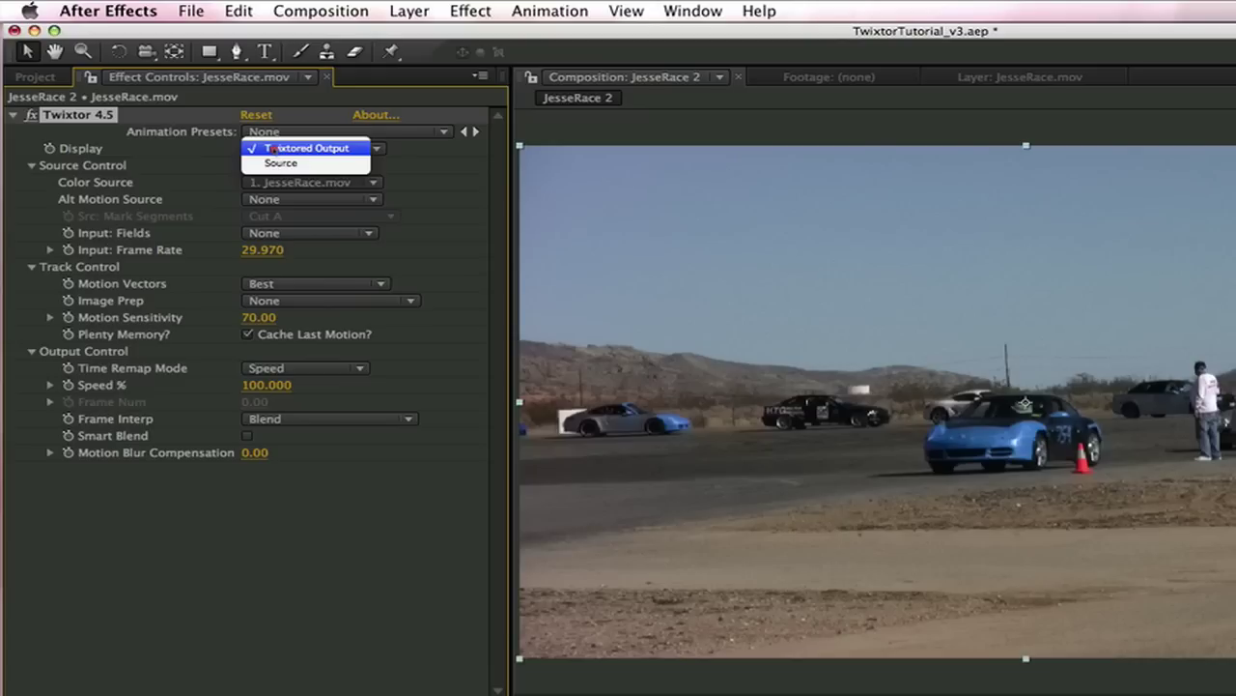
click(273, 149)
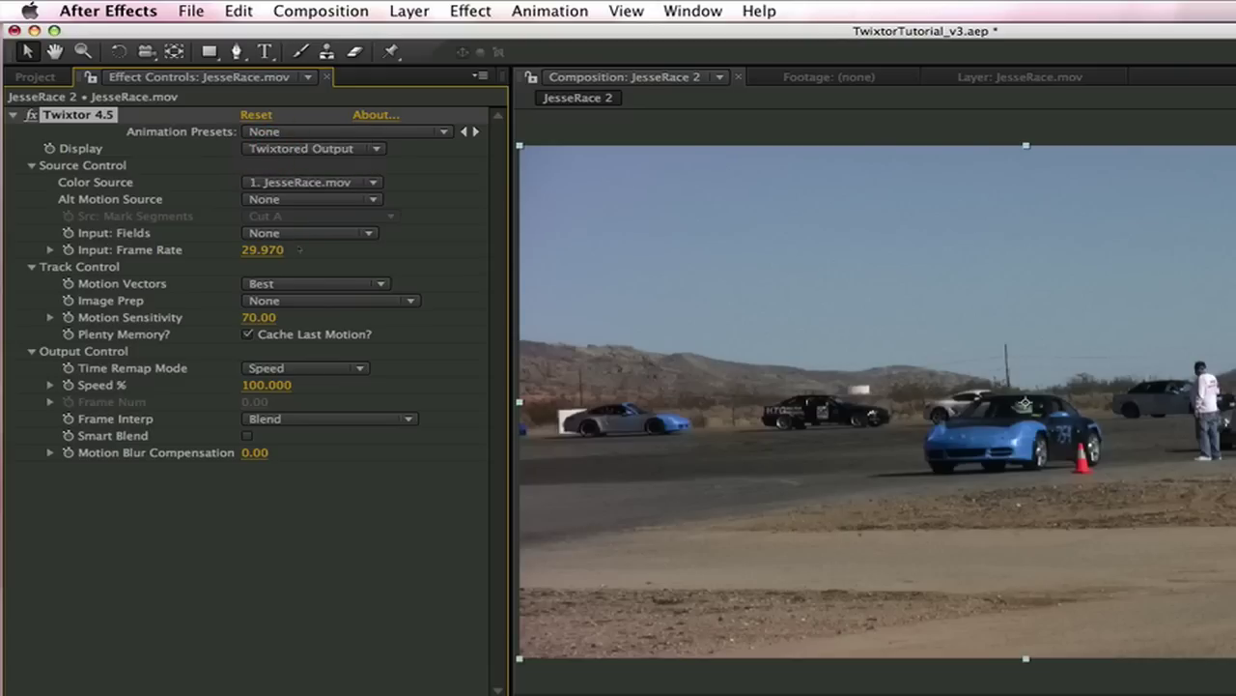
click(280, 234)
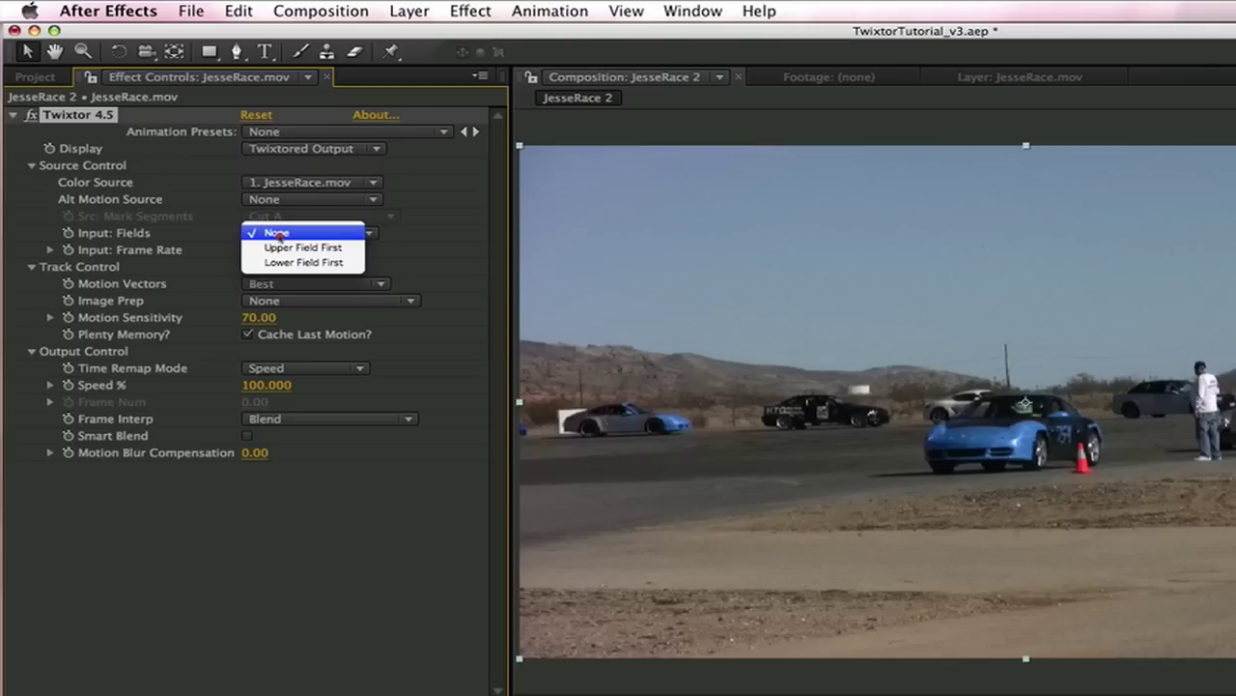
click(282, 249)
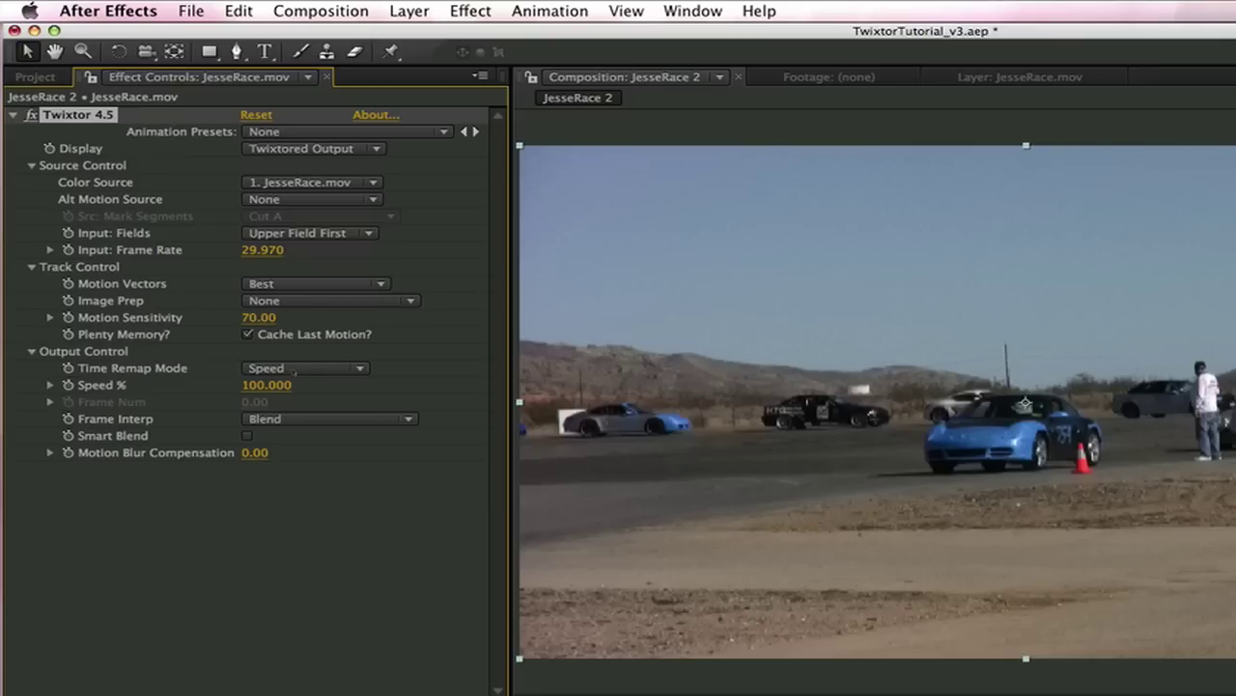
Step: Keep Time Remap Mode on Speed, set Twixtor's Speed % to 300, and preview the clip
click(294, 370)
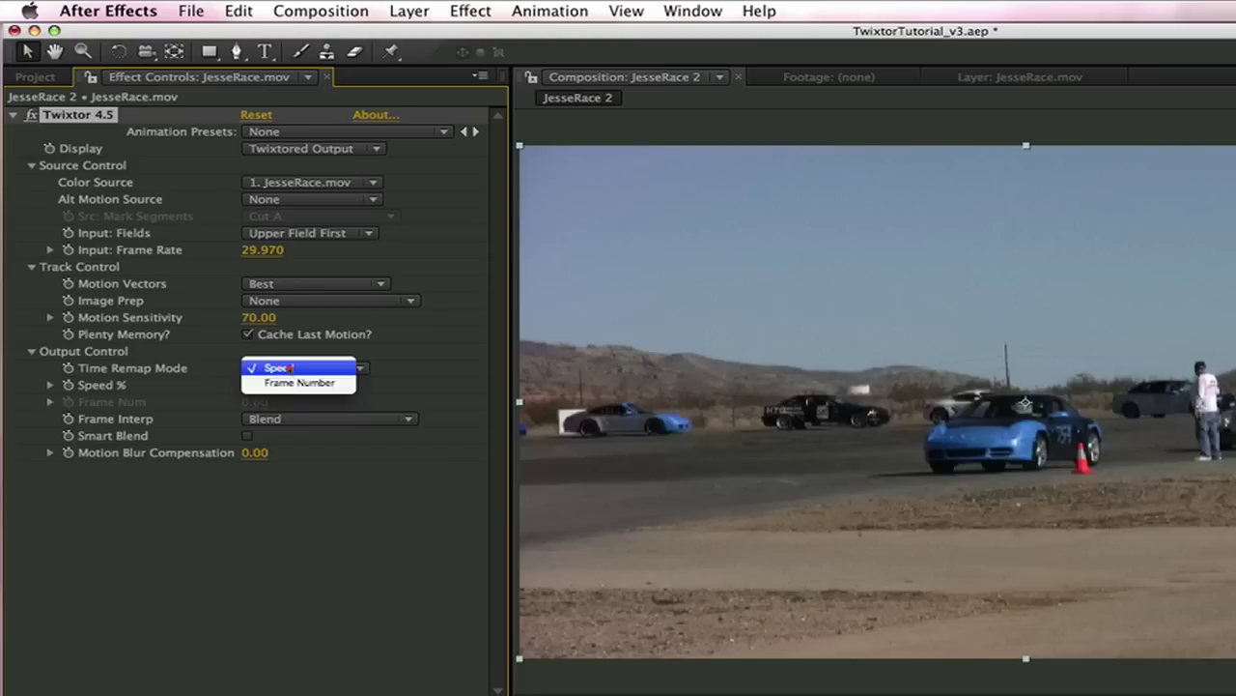
click(289, 368)
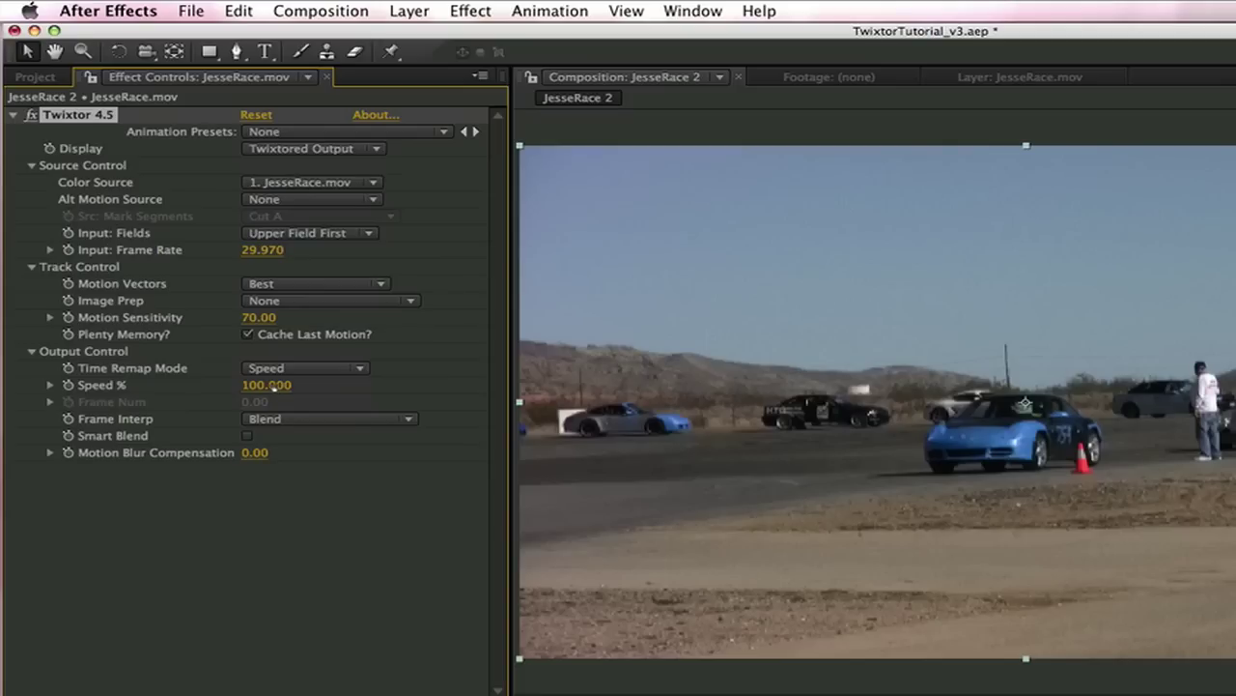
click(275, 386)
text(300)
key(Return)
key(space)
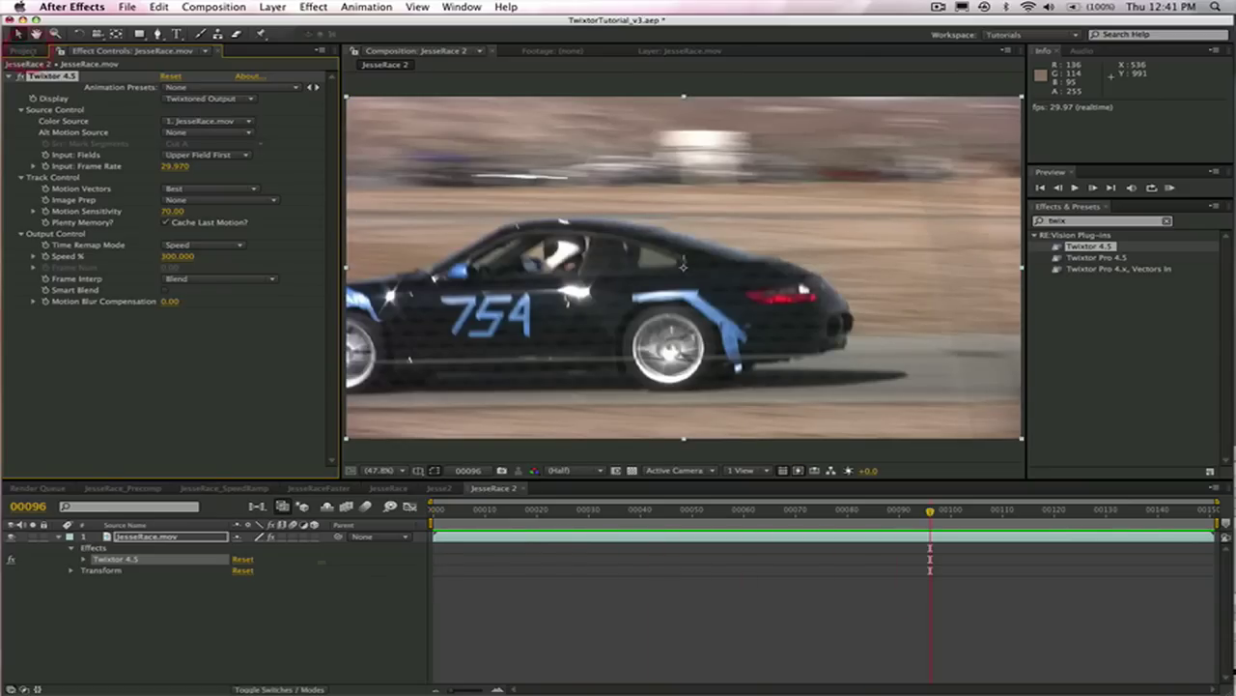
Step: Set the JesseRace 2 comp duration to 50 frames and play a preview
click(23, 50)
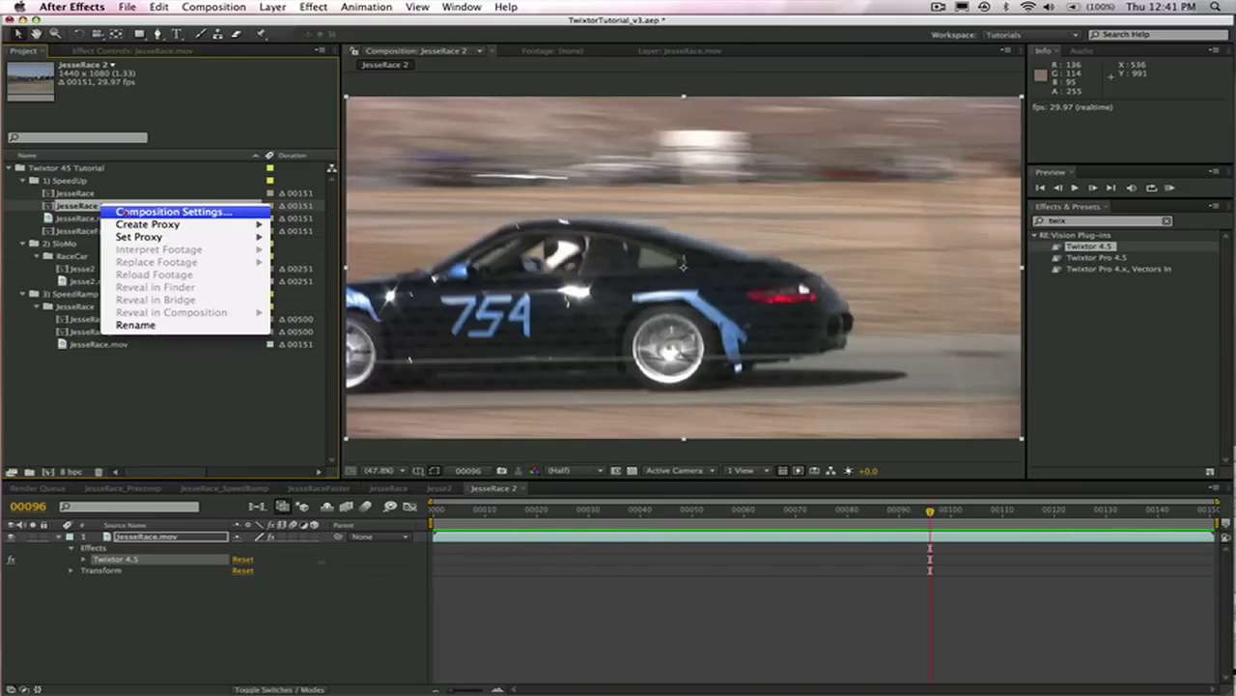
click(125, 210)
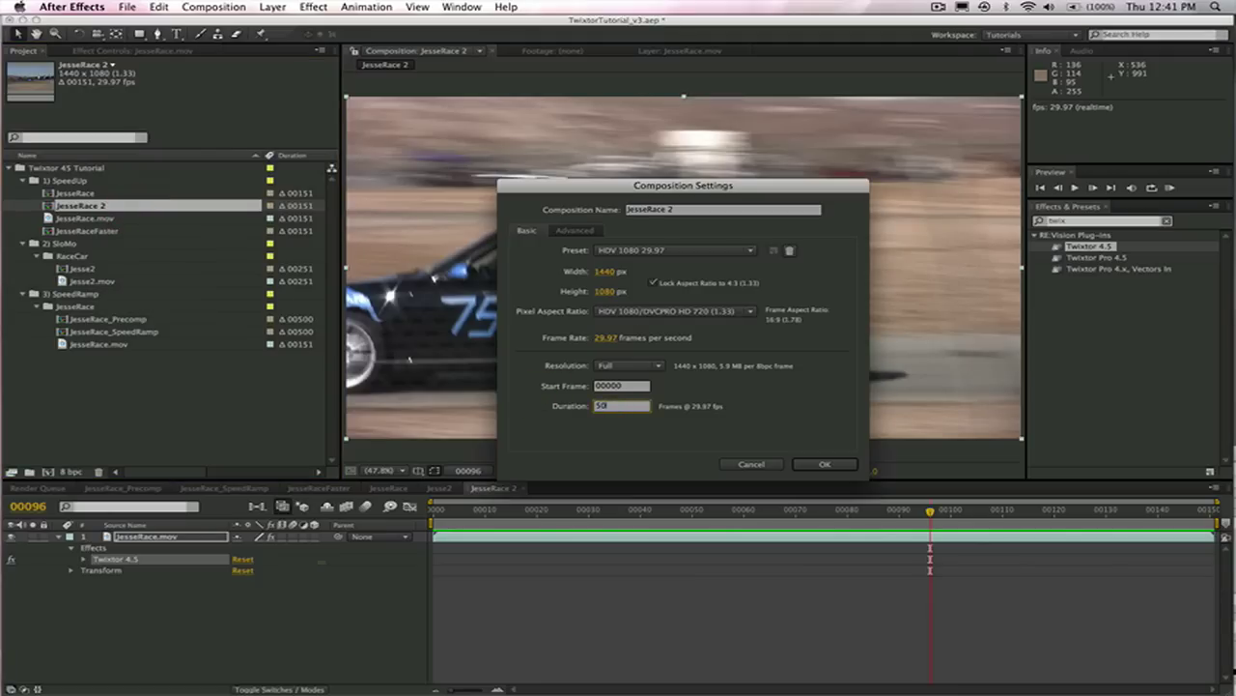
key(Return)
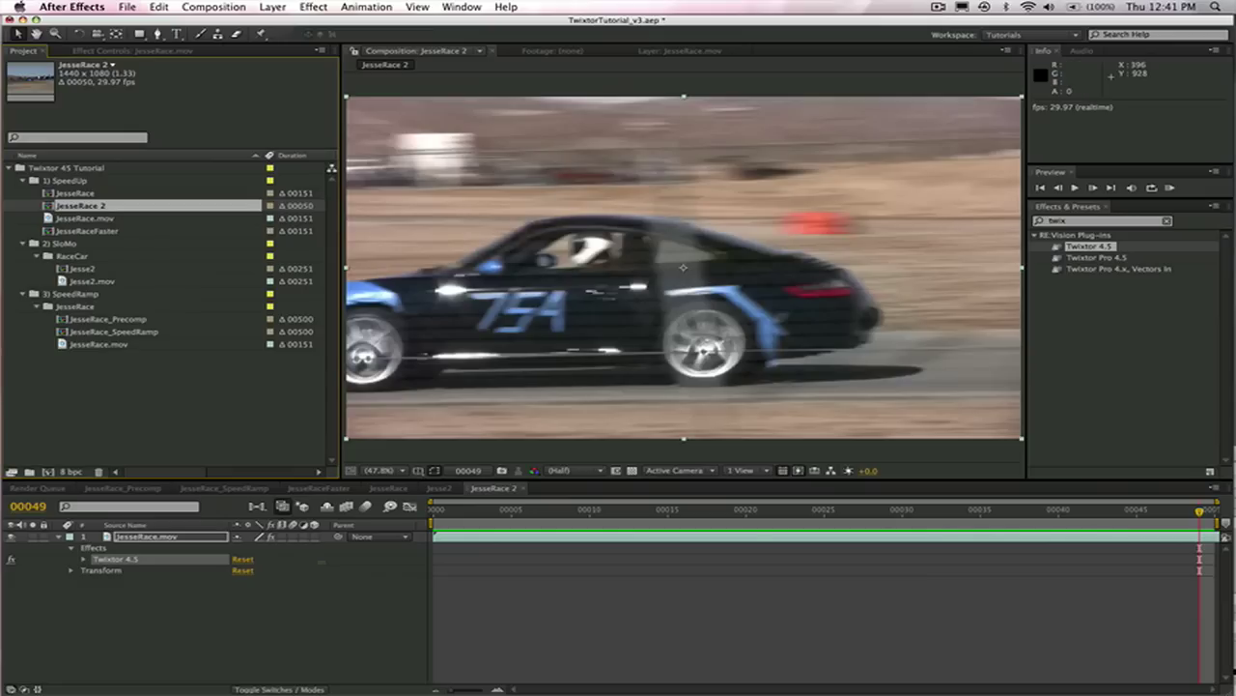
key(space)
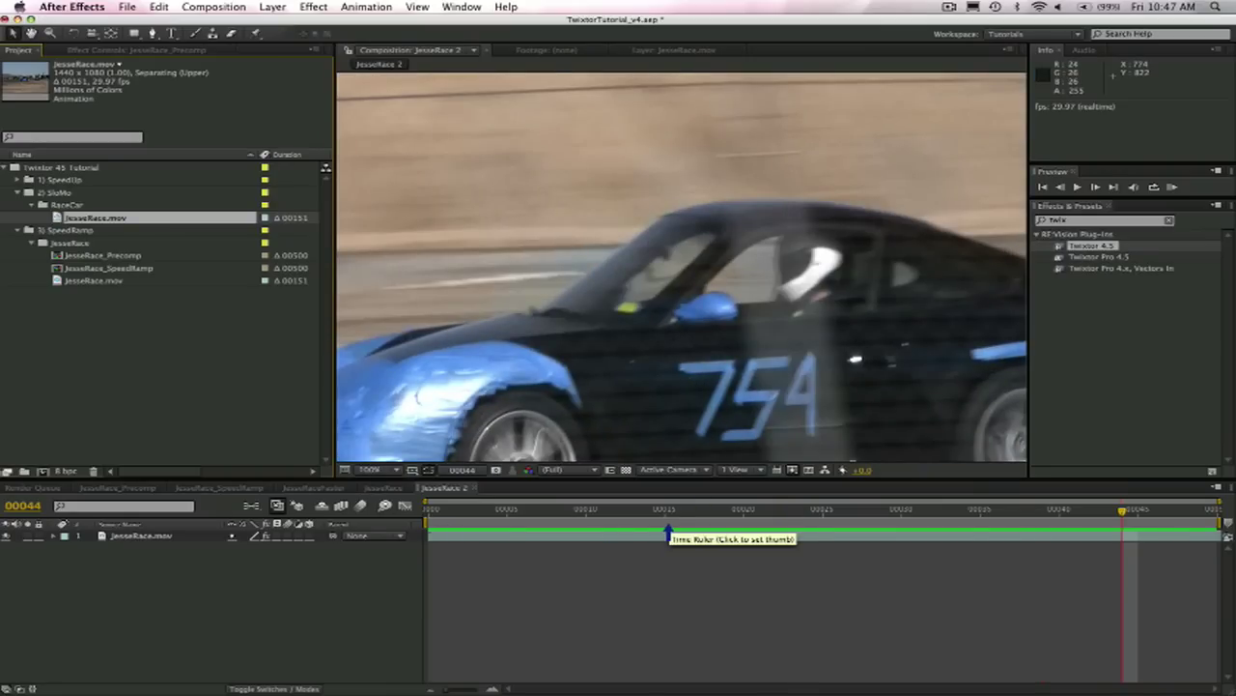
Step: Scrub to around frame 18, then build a JesseRace 3 comp from JesseRace.mov
drag(668, 532, 852, 562)
click(712, 512)
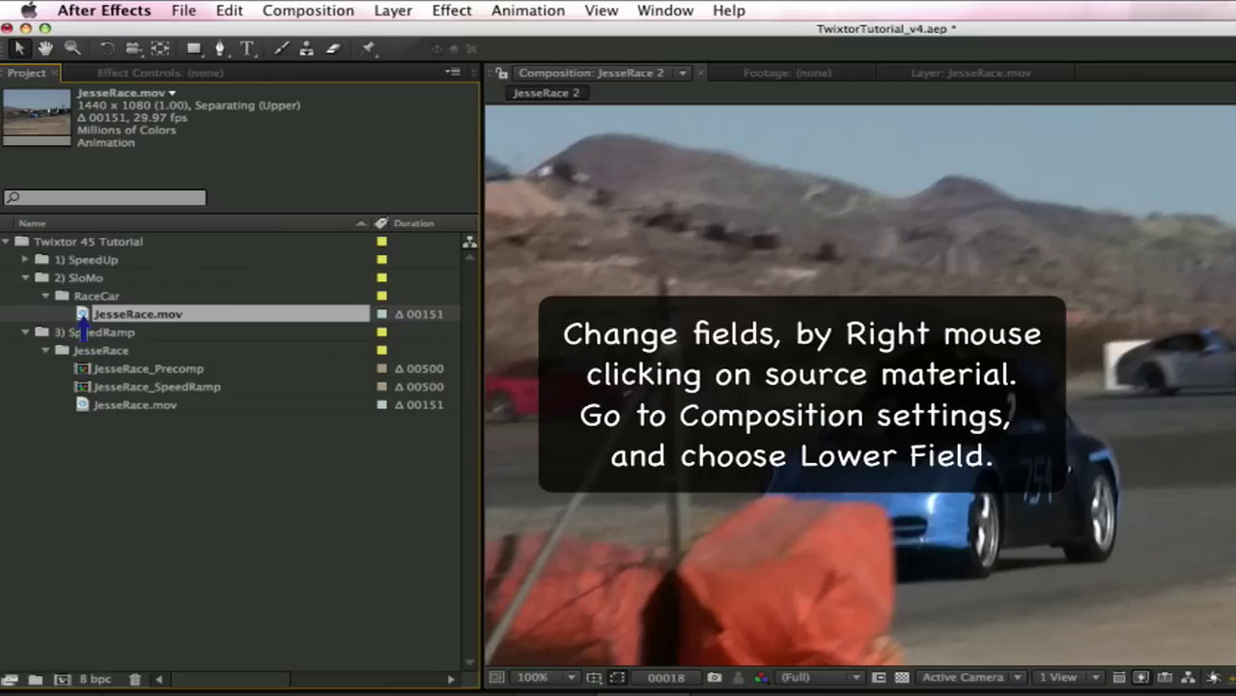
drag(83, 317, 60, 679)
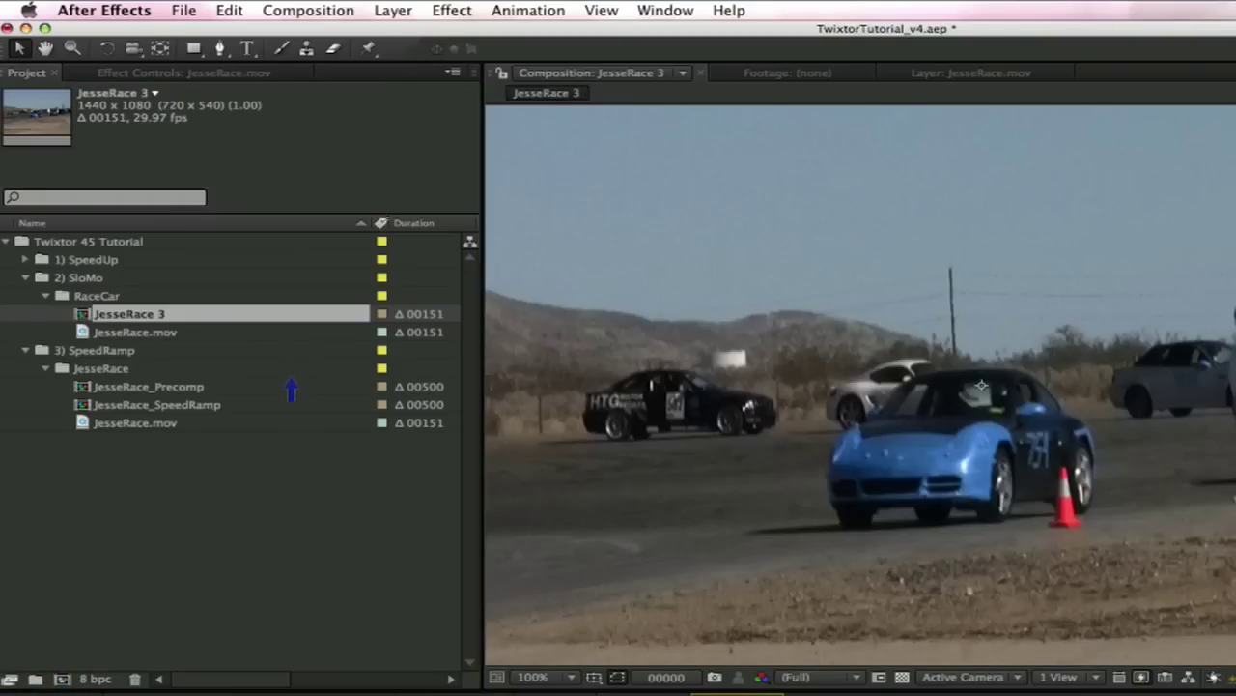
Step: Change the JesseRace 3 composition duration to 500 frames
right_click(133, 319)
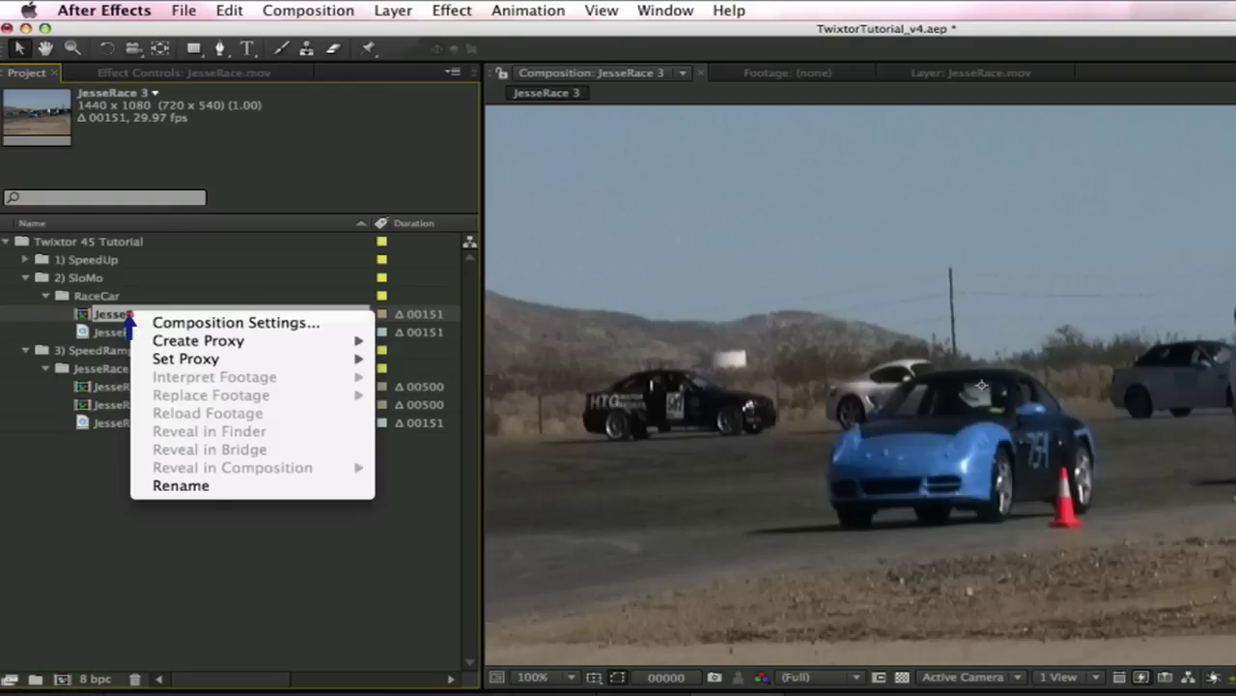
click(145, 321)
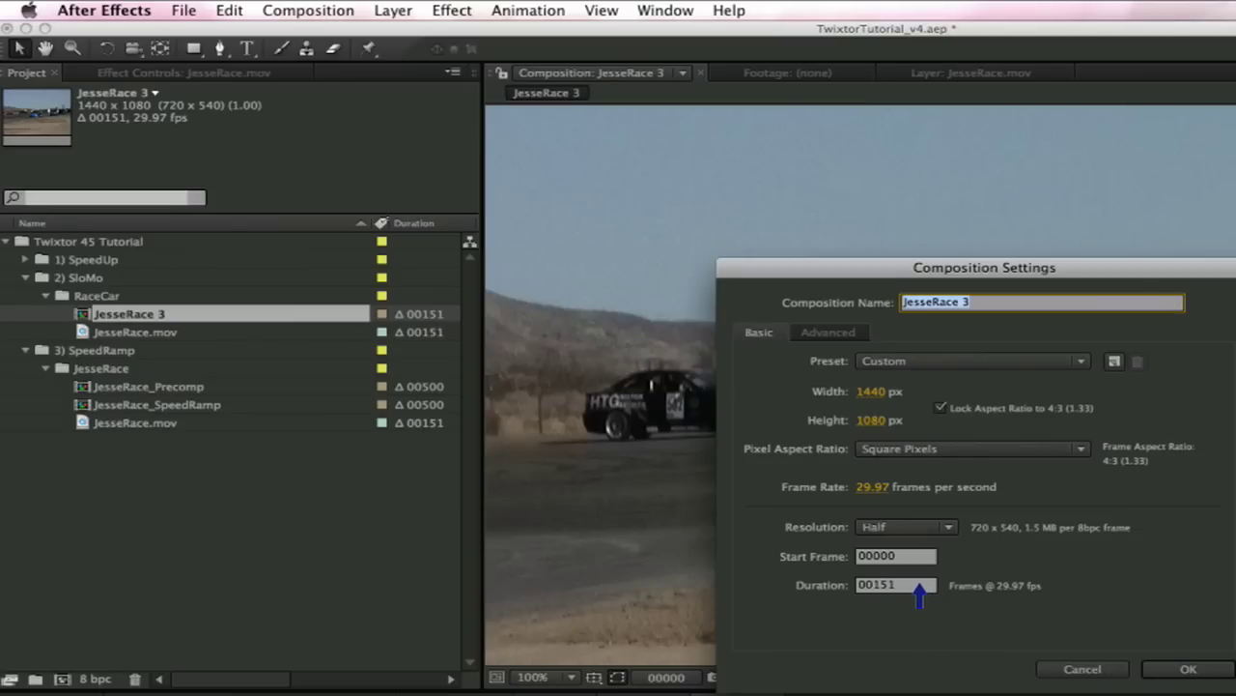
click(919, 585)
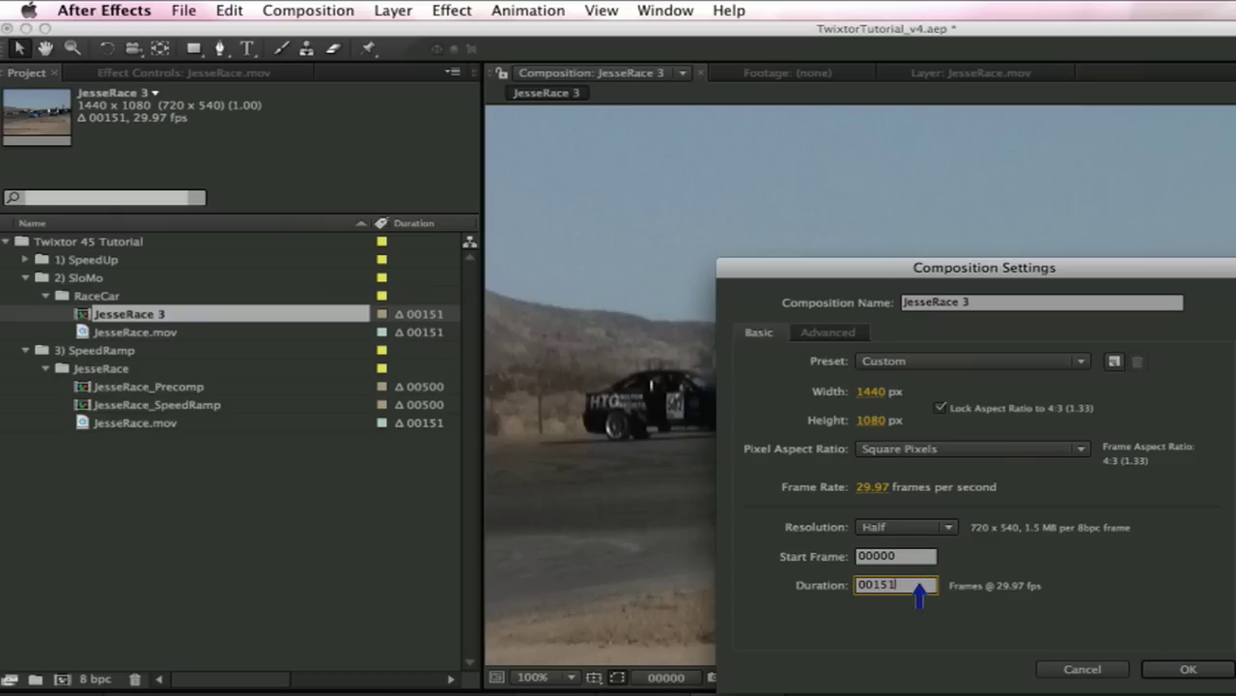
key(BackSpace)
key(BackSpace)
key(BackSpace)
text(500)
key(Return)
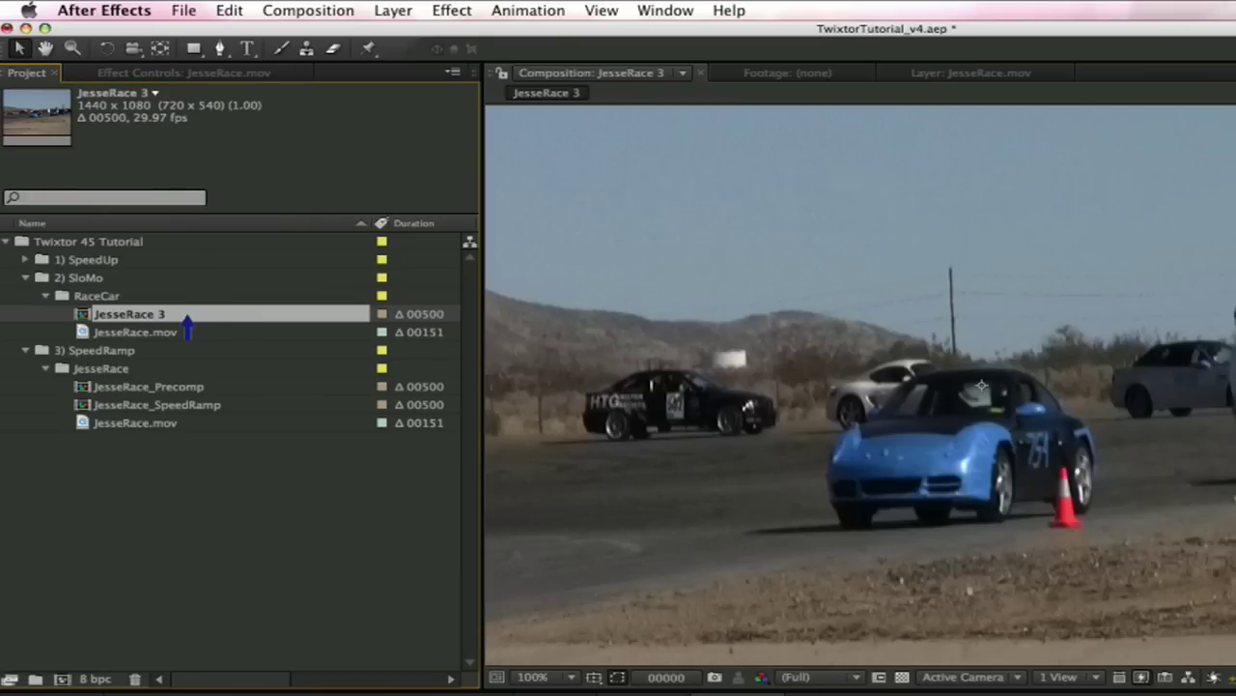
Step: Rename JesseRace 3 to 'Slomo Precomp'
key(Return)
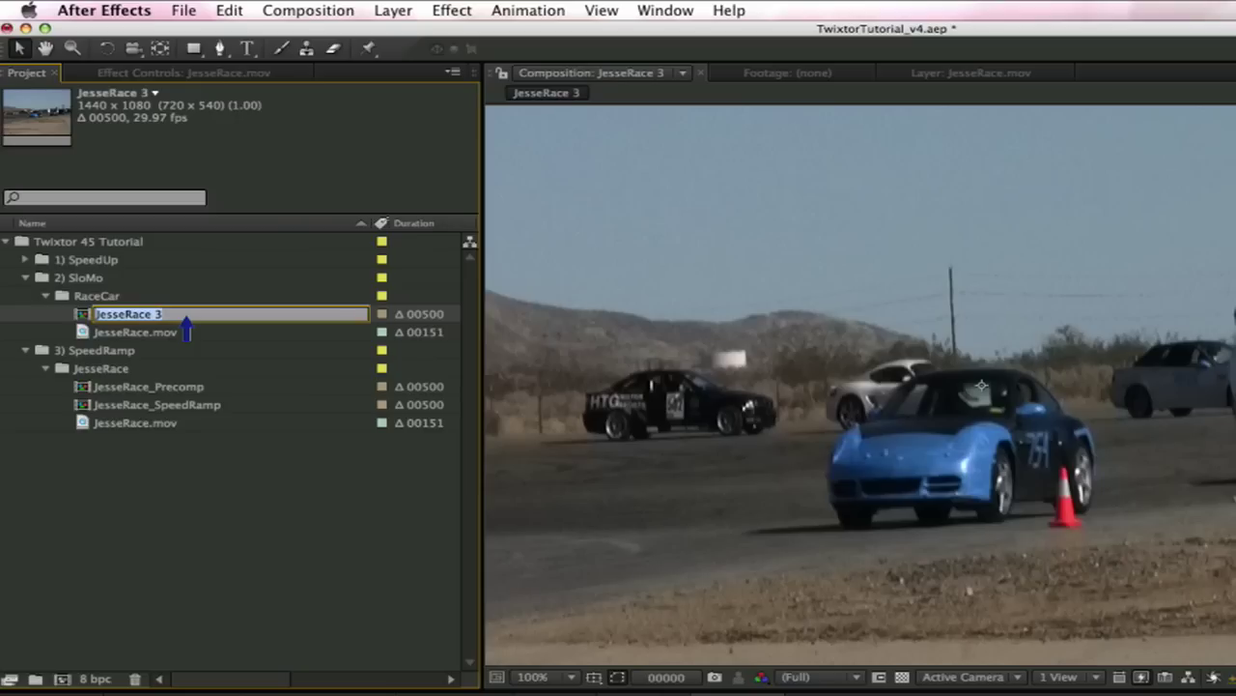
text(Slo)
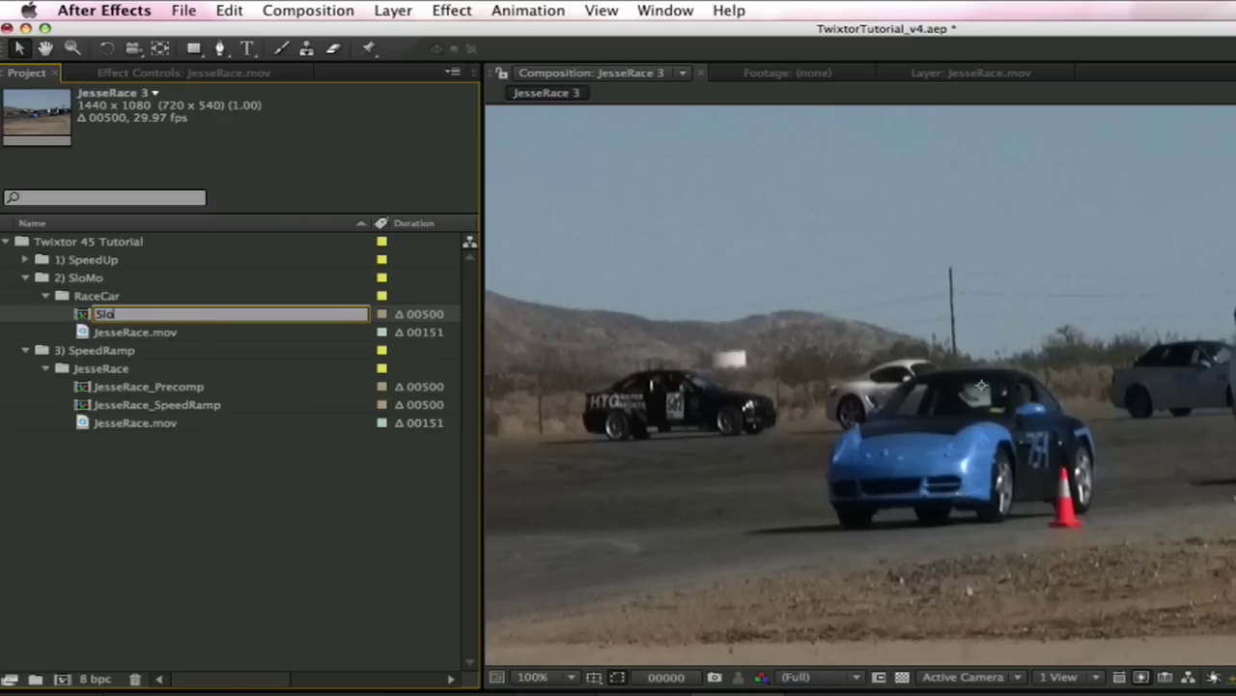
text(mo Precomp)
key(Return)
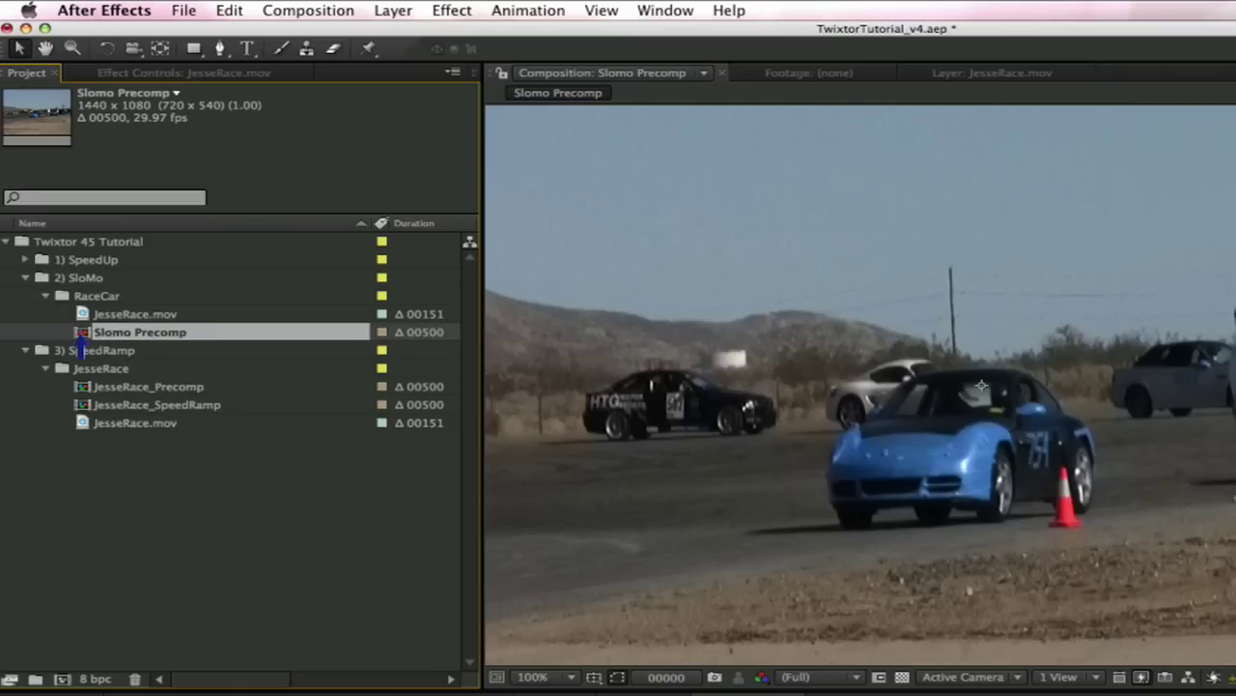
Step: Nest Slomo Precomp in a new comp and rename Slomo Precomp 2 to 'Slomo'
drag(81, 350, 60, 680)
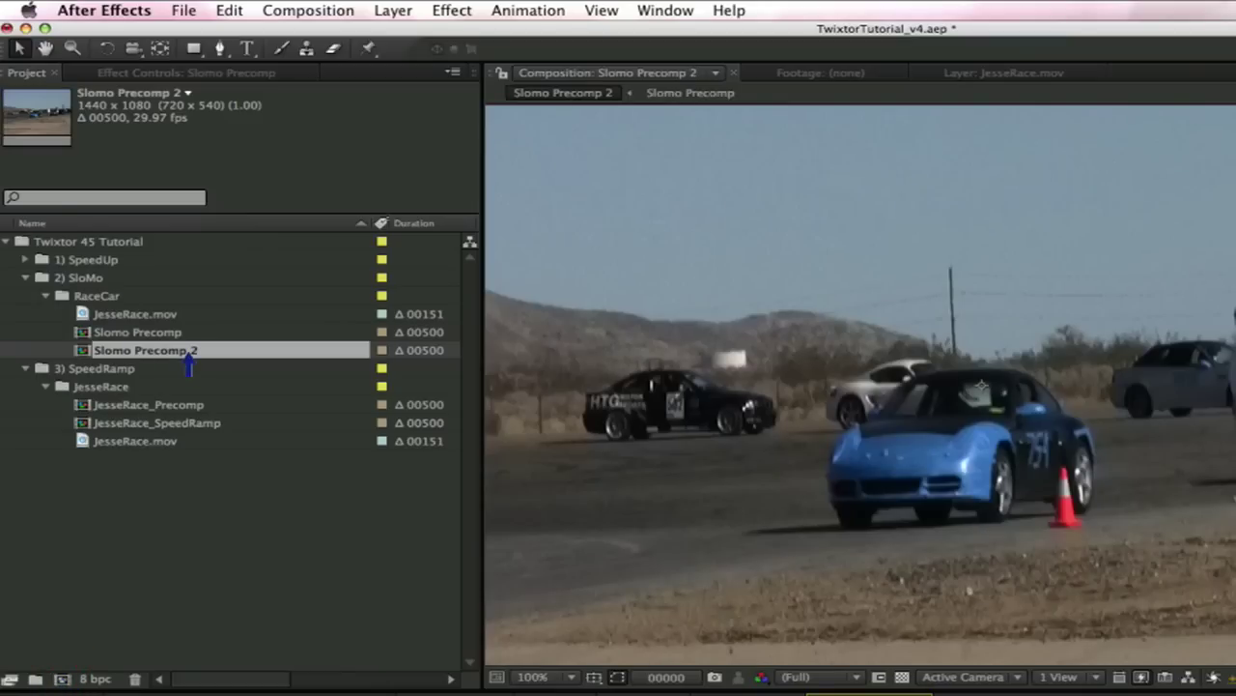
click(188, 353)
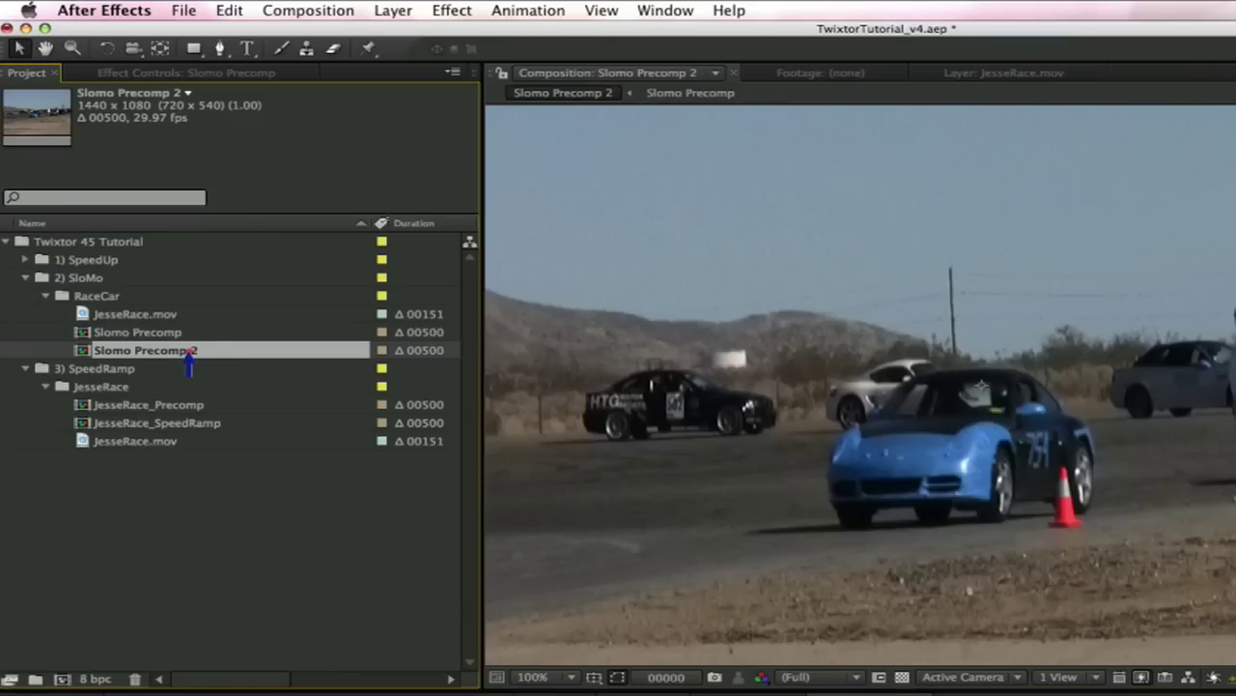
key(Return)
key(Right)
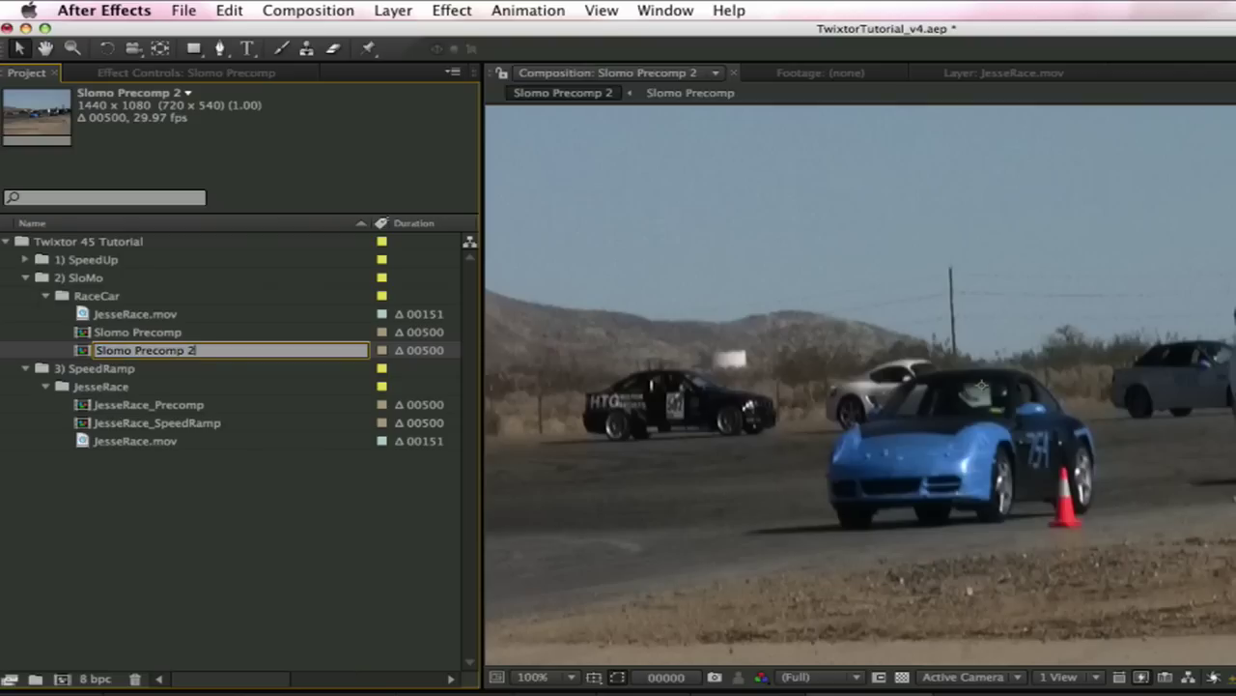
key(BackSpace)
key(BackSpace)
key(BackSpace)
key(BackSpace)
key(BackSpace)
key(BackSpace)
key(BackSpace)
key(BackSpace)
key(BackSpace)
key(BackSpace)
key(Return)
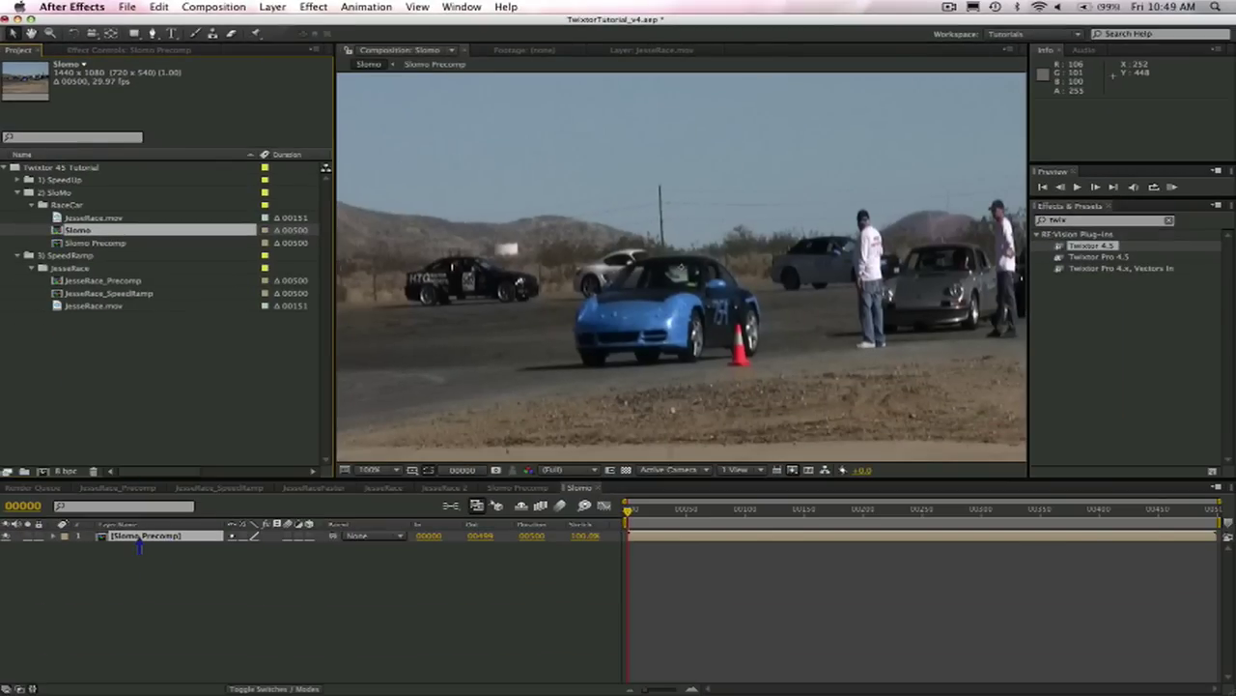
Step: Search 'twixto', apply Twixtor 4.5 to the Slomo Precomp layer, and expand its effects
click(139, 539)
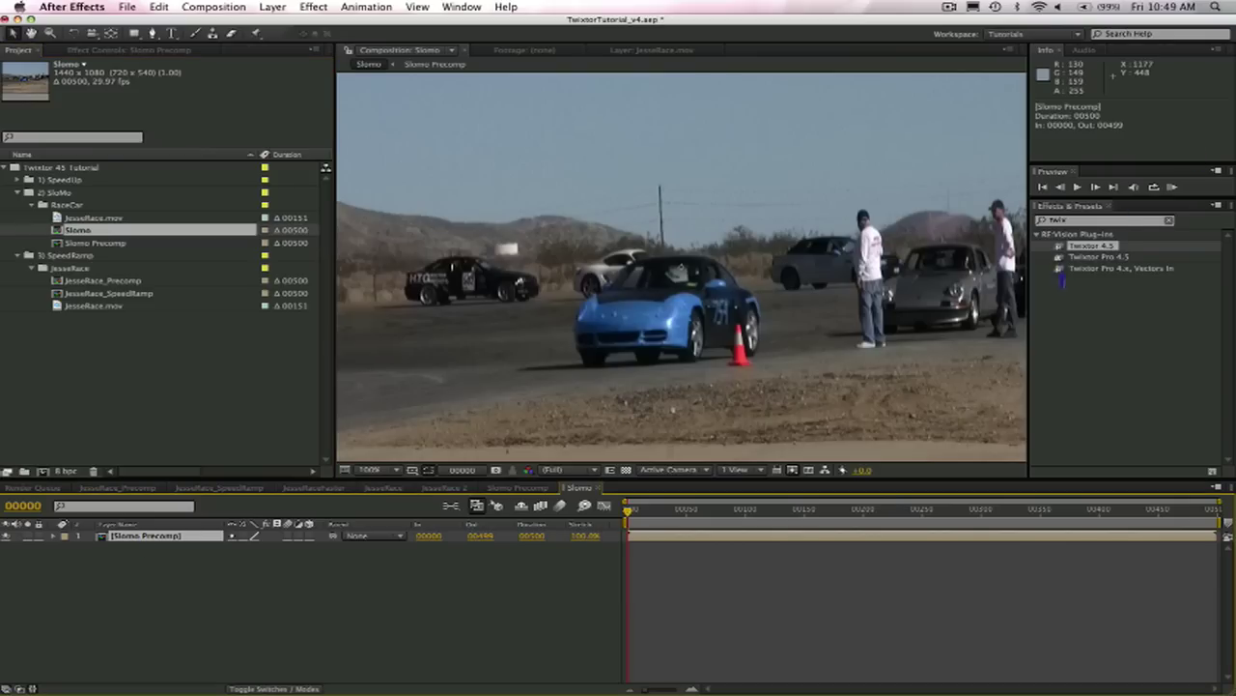
click(1073, 222)
text(twixto)
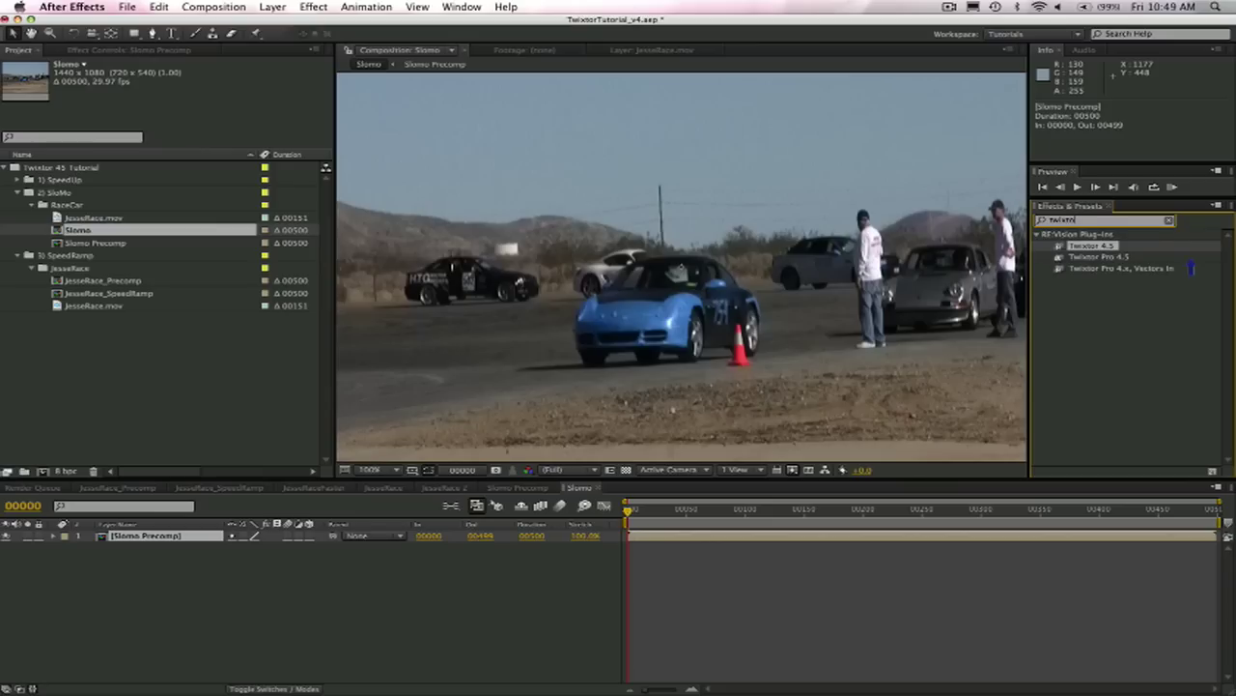
double_click(1090, 247)
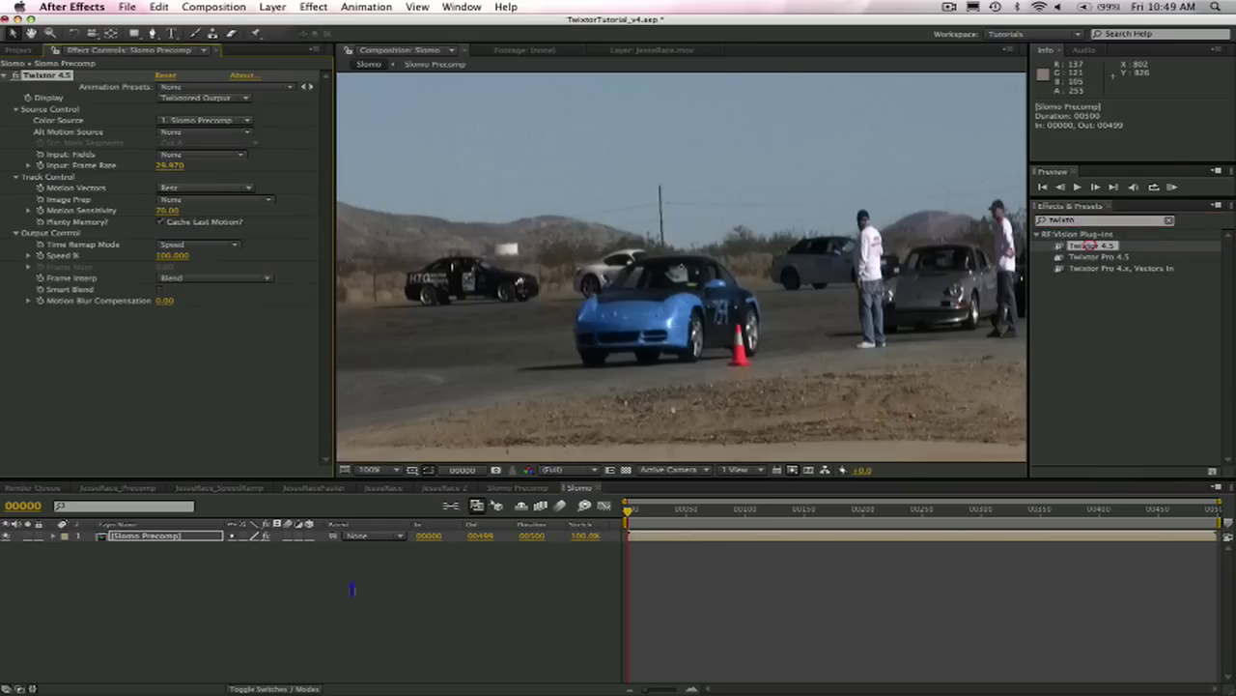
click(53, 537)
click(79, 551)
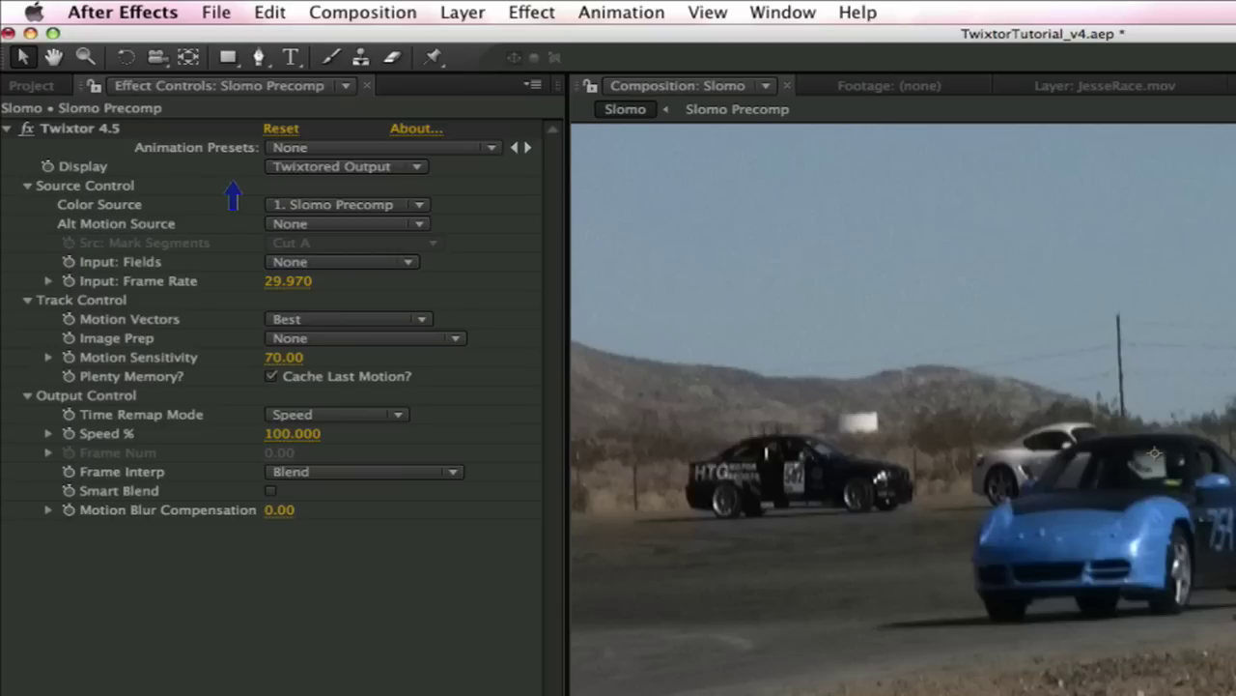
Step: Toggle Display to Source and back to Twixtored Output, then set Input: Fields to Upper Field First
click(297, 167)
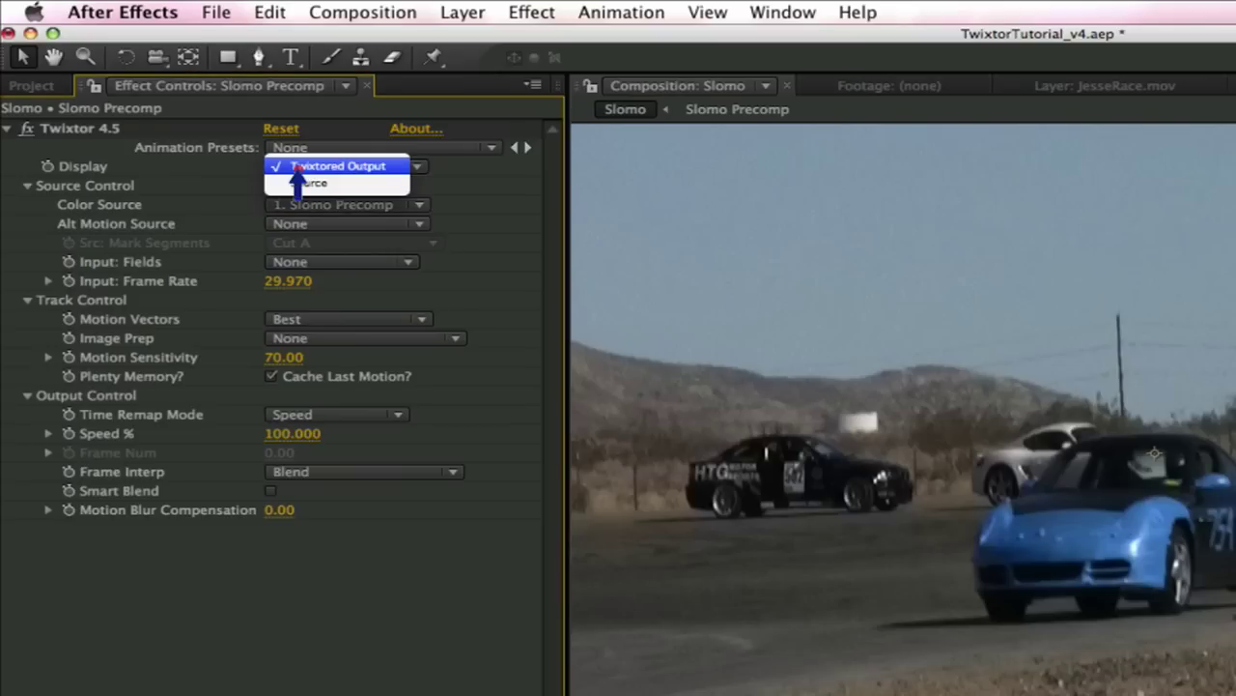
click(359, 183)
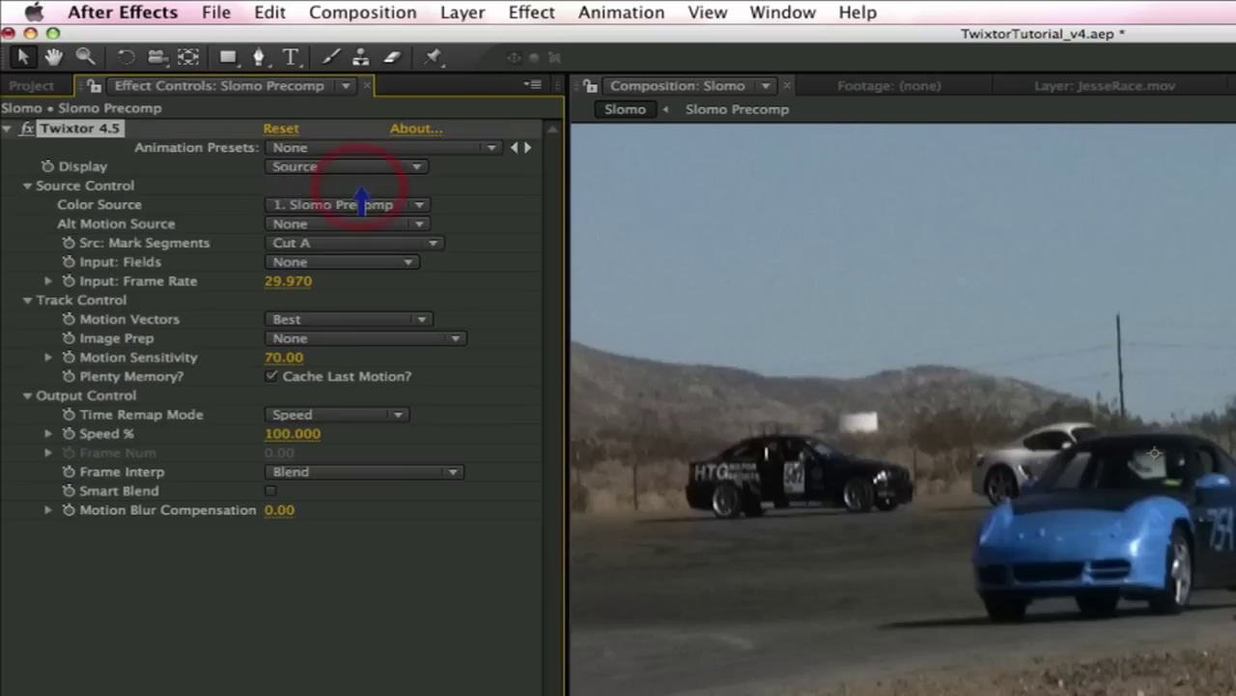
click(353, 167)
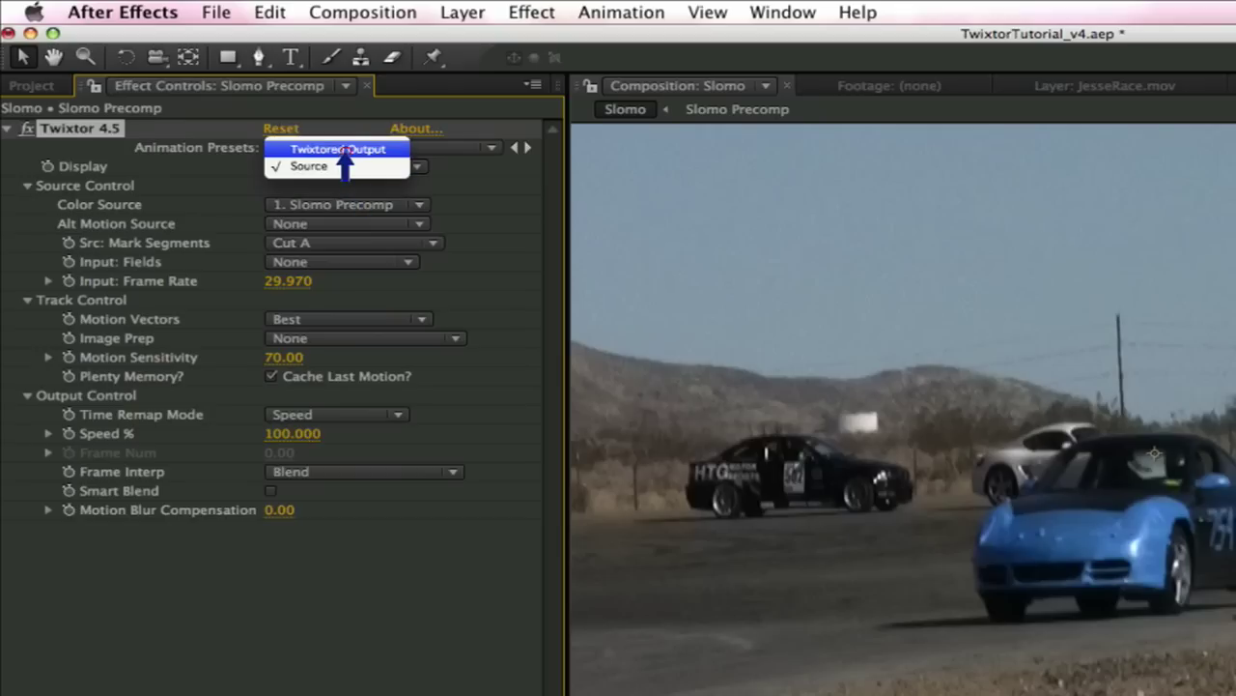
click(344, 150)
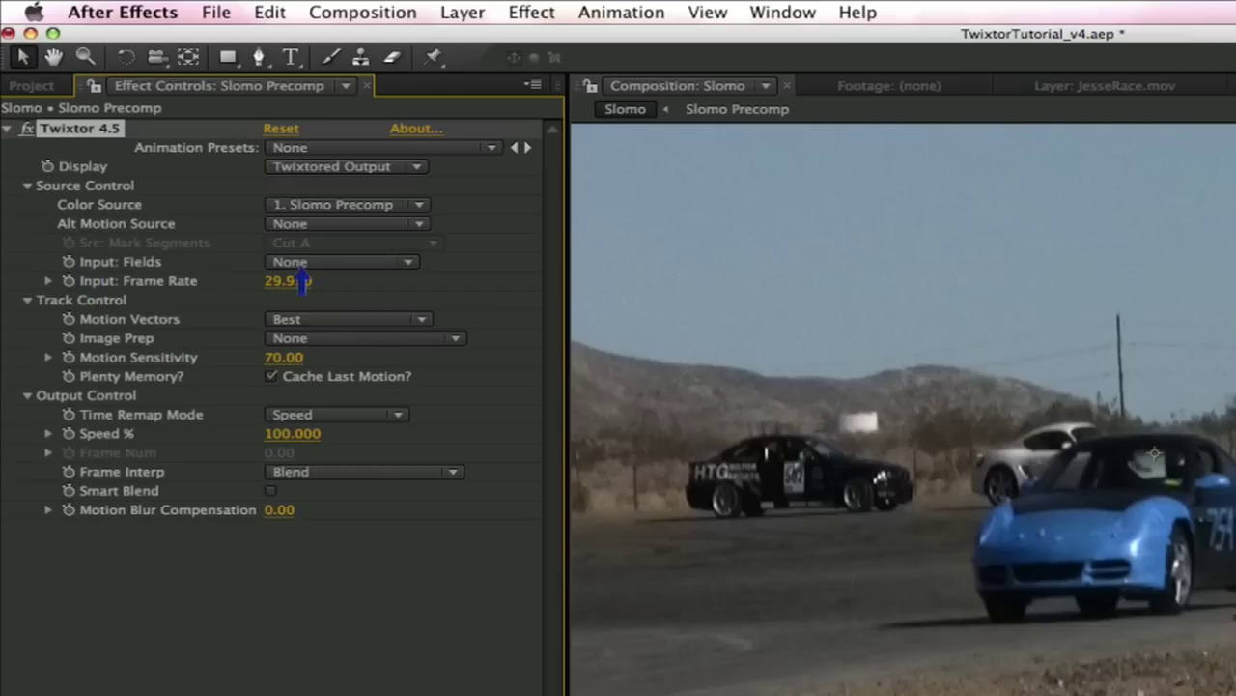
click(305, 263)
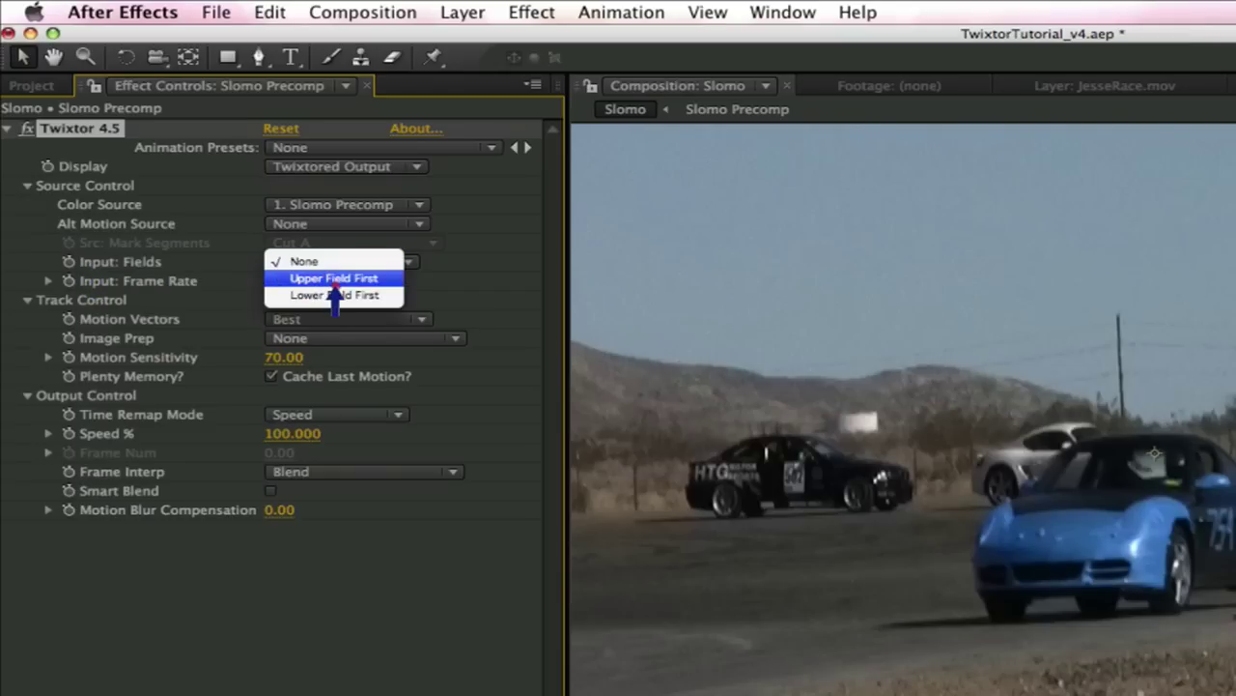
click(333, 279)
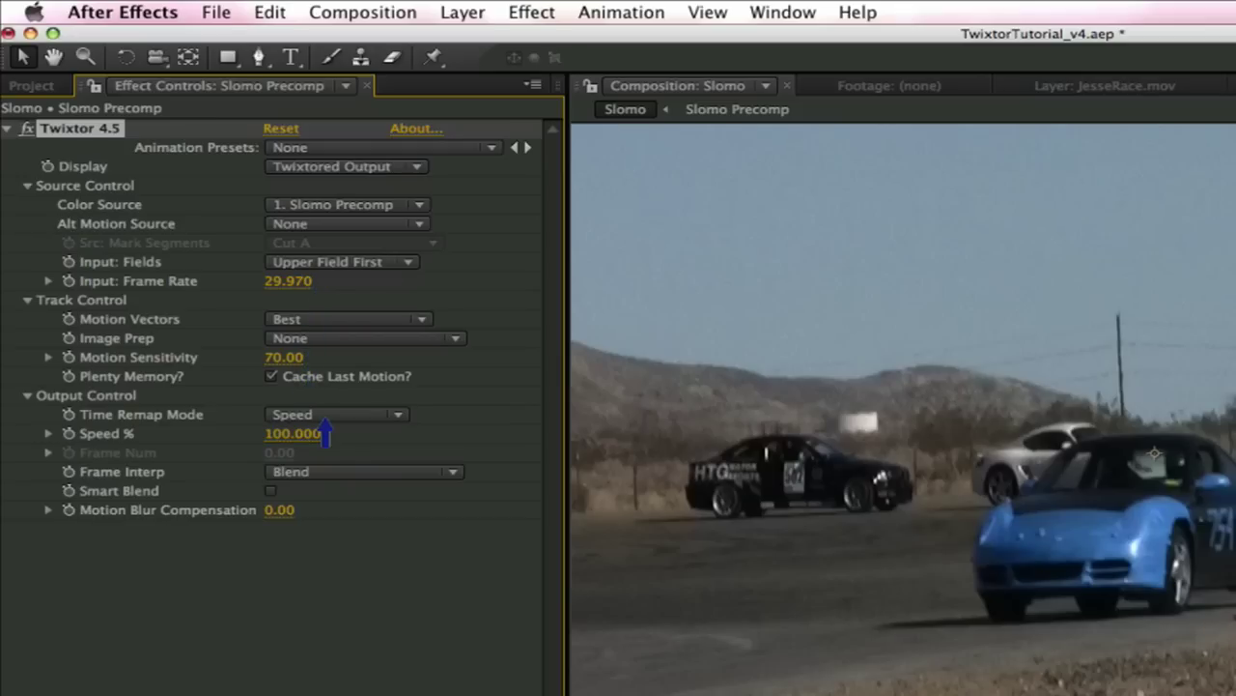
Step: Leave Twixtor's Time Remap Mode on Speed after briefly trying Frame Number
click(327, 416)
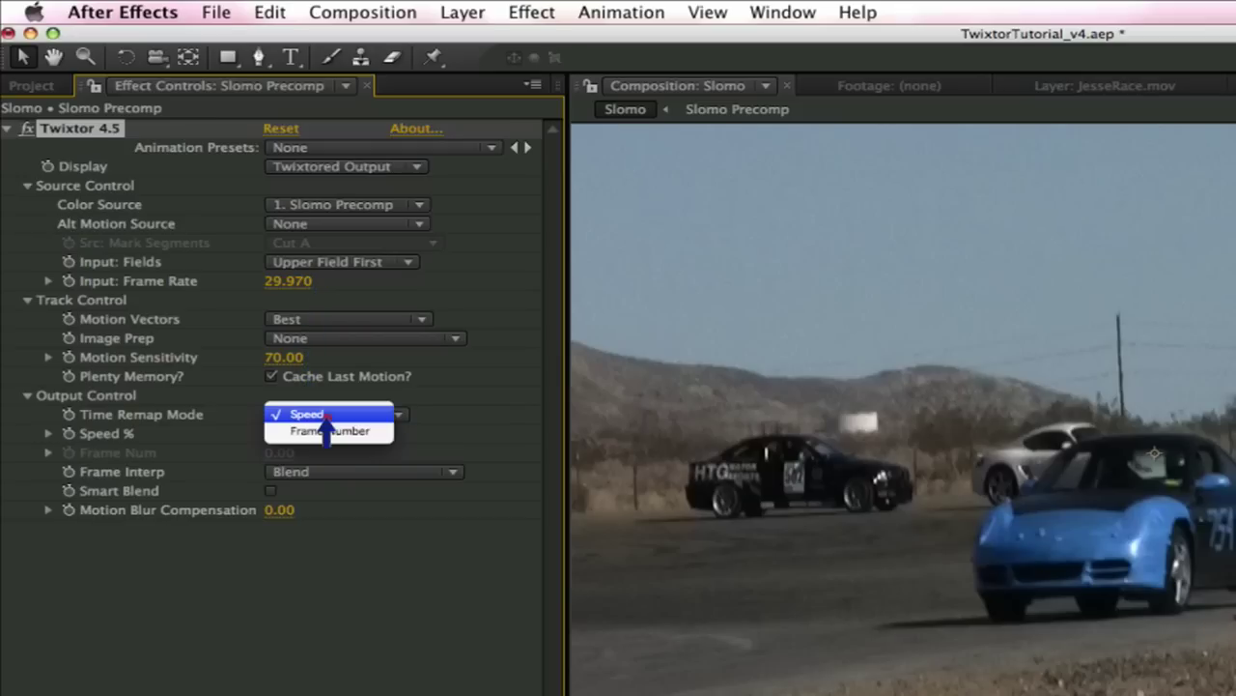
click(330, 431)
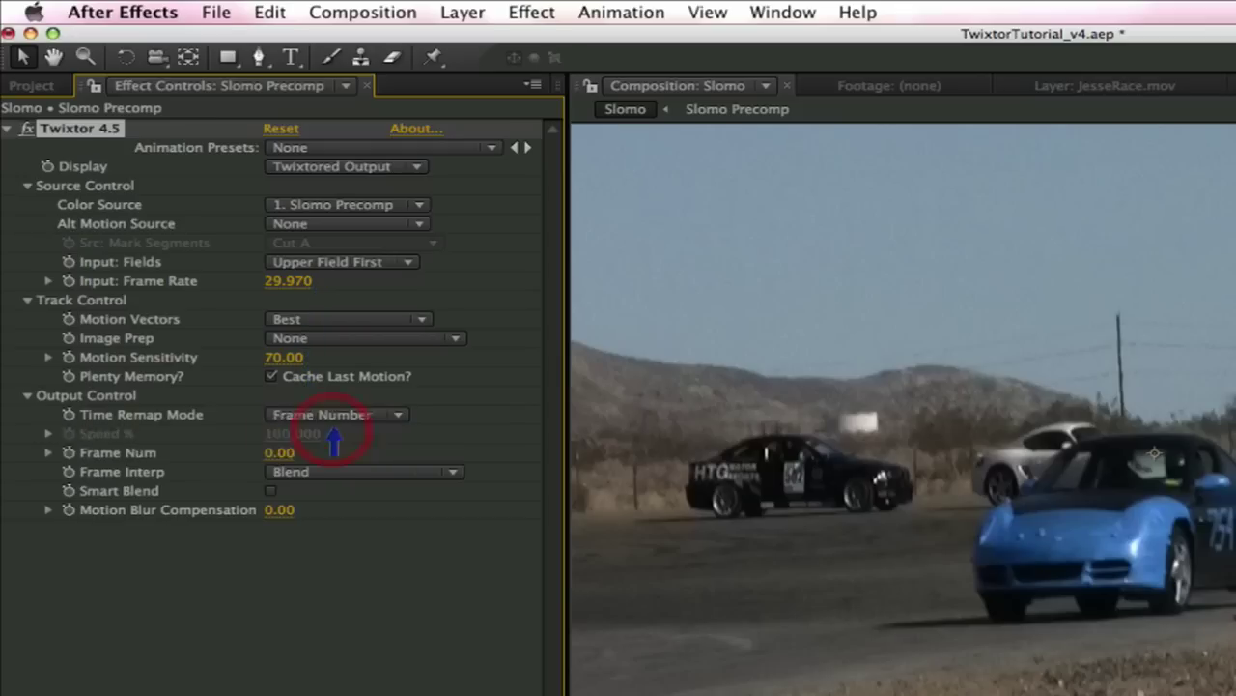
click(330, 416)
click(329, 397)
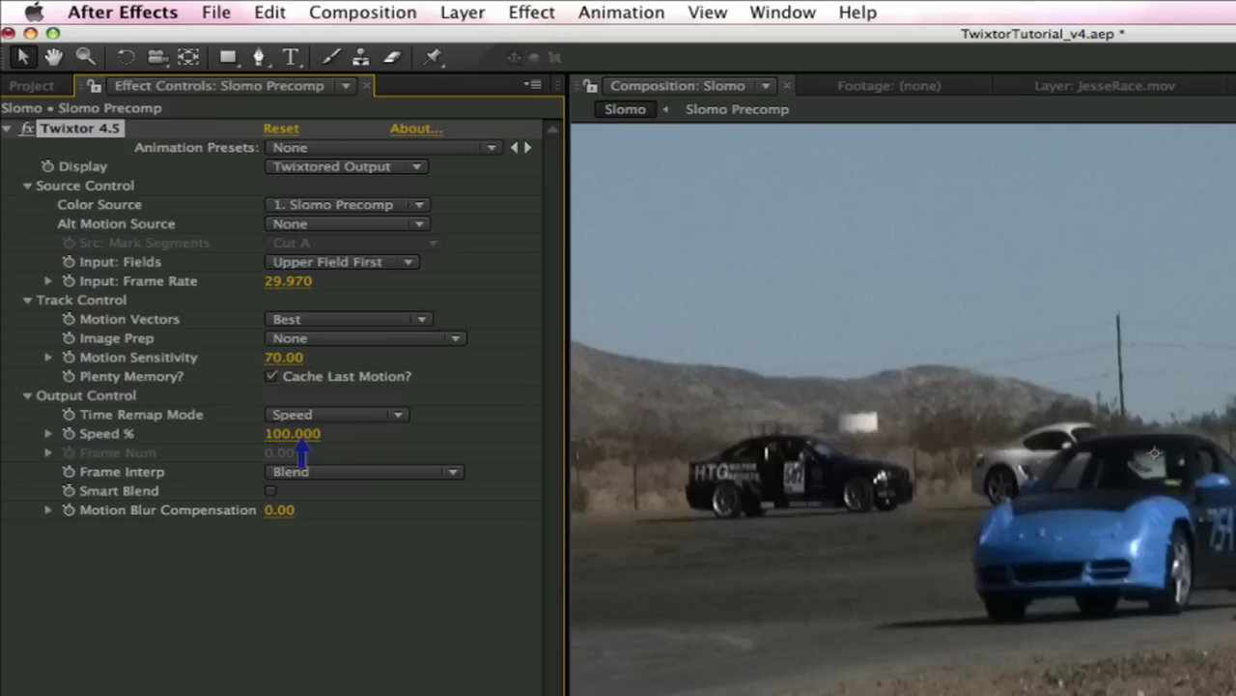
Step: Set Twixtor's Speed % to 50 and RAM preview the slowed race footage
click(300, 435)
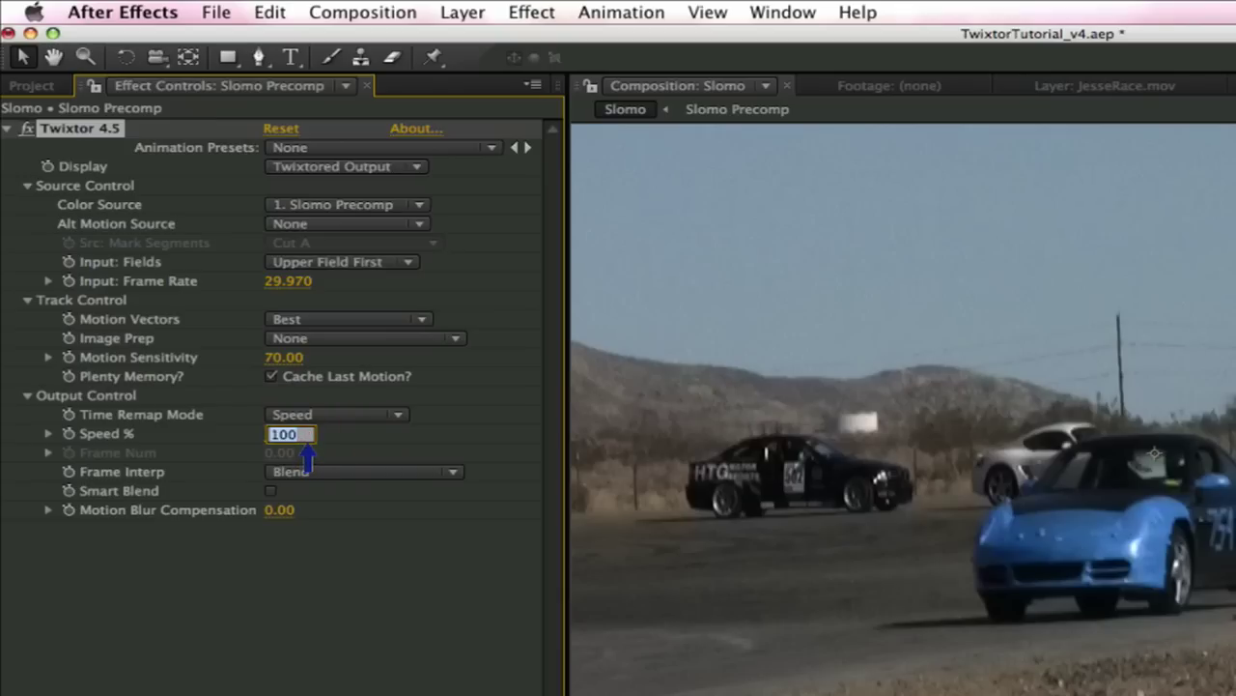
text(50)
key(Return)
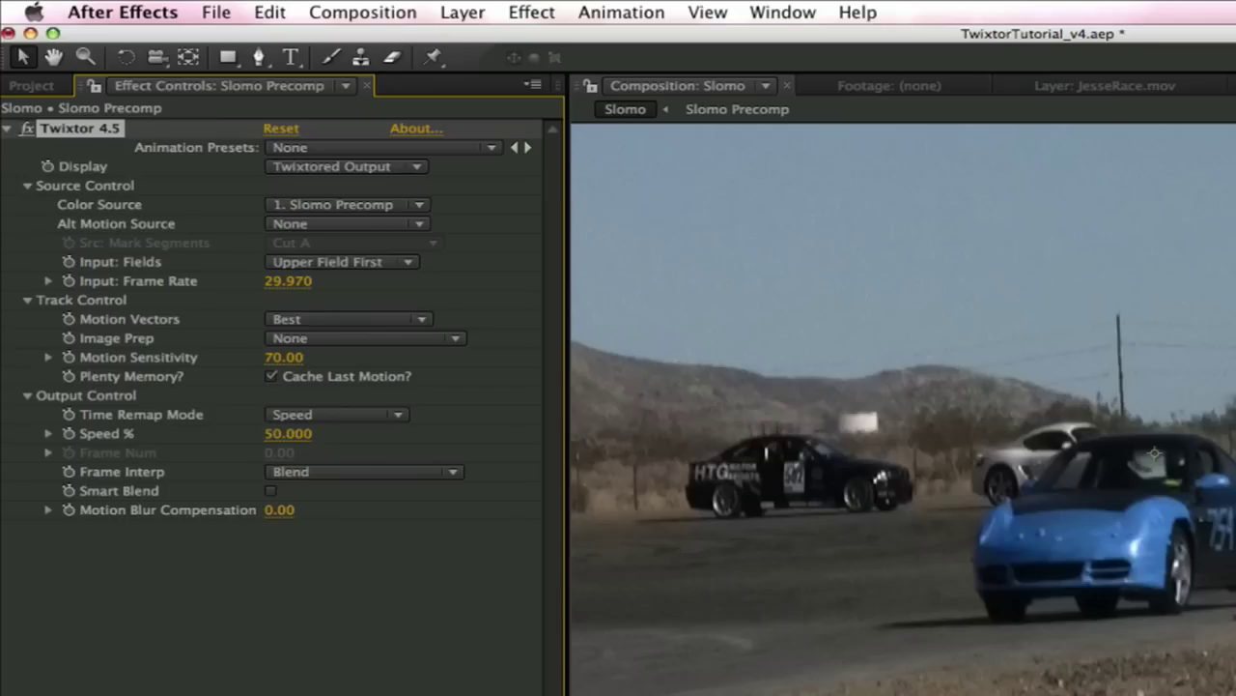
key(KP_0)
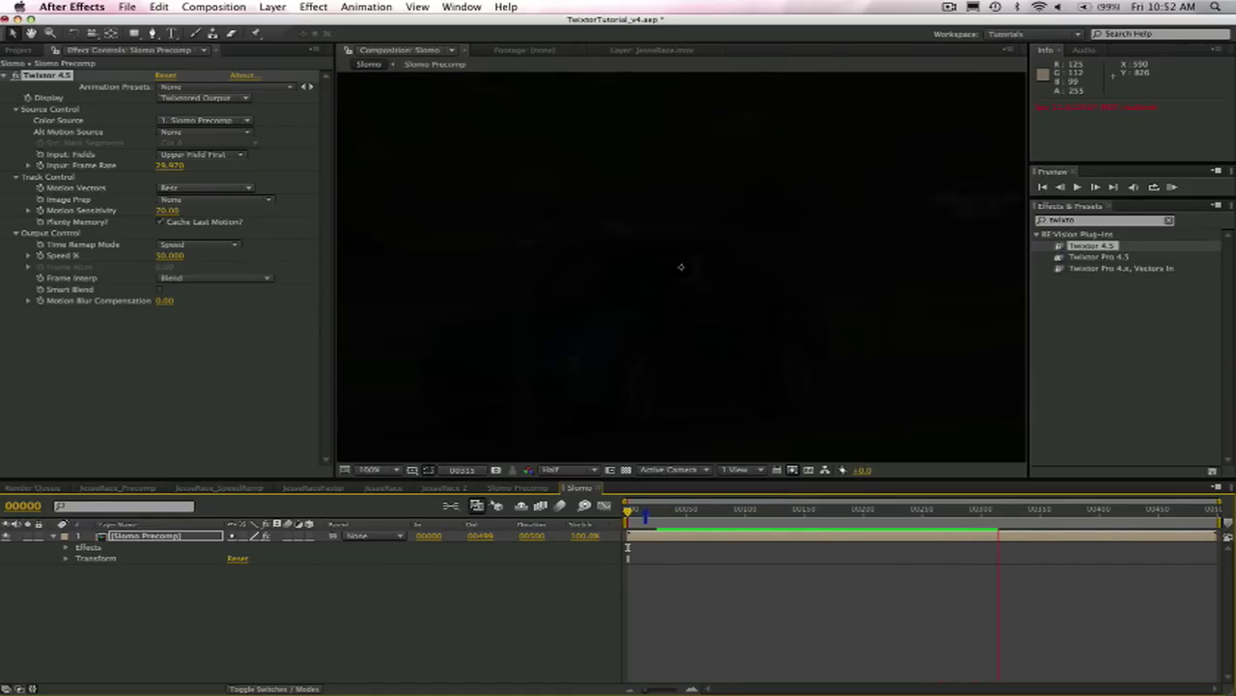
click(662, 523)
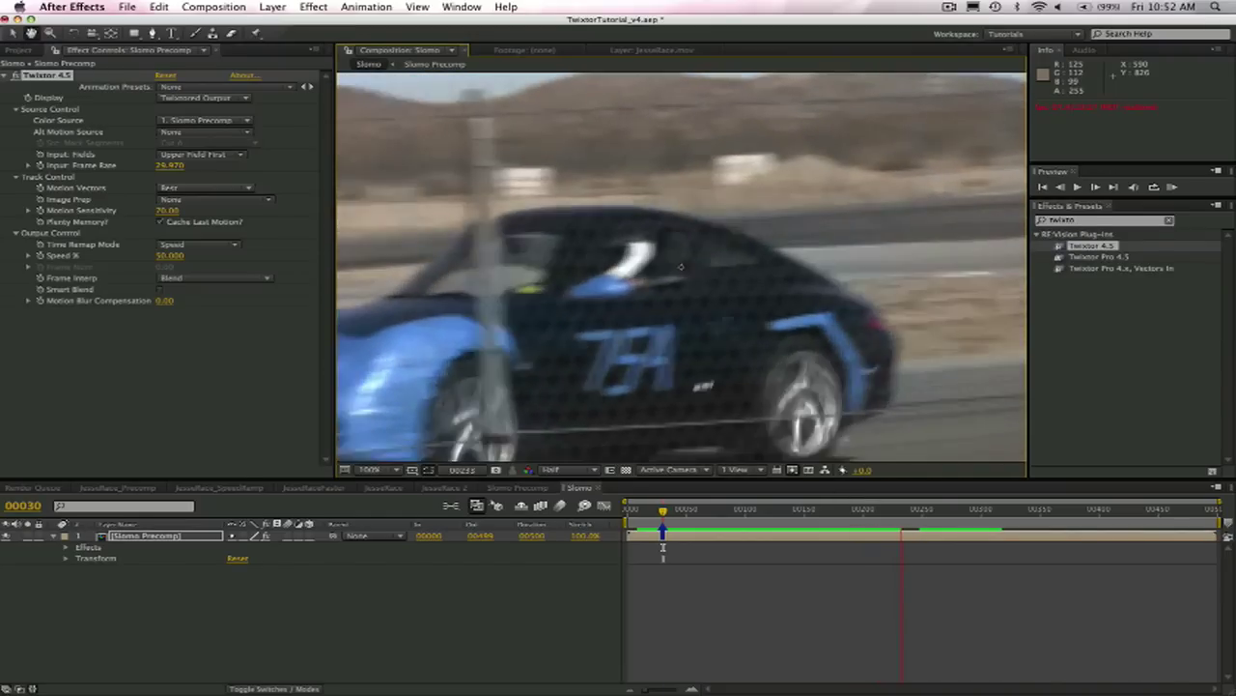
key(space)
drag(1215, 545, 980, 542)
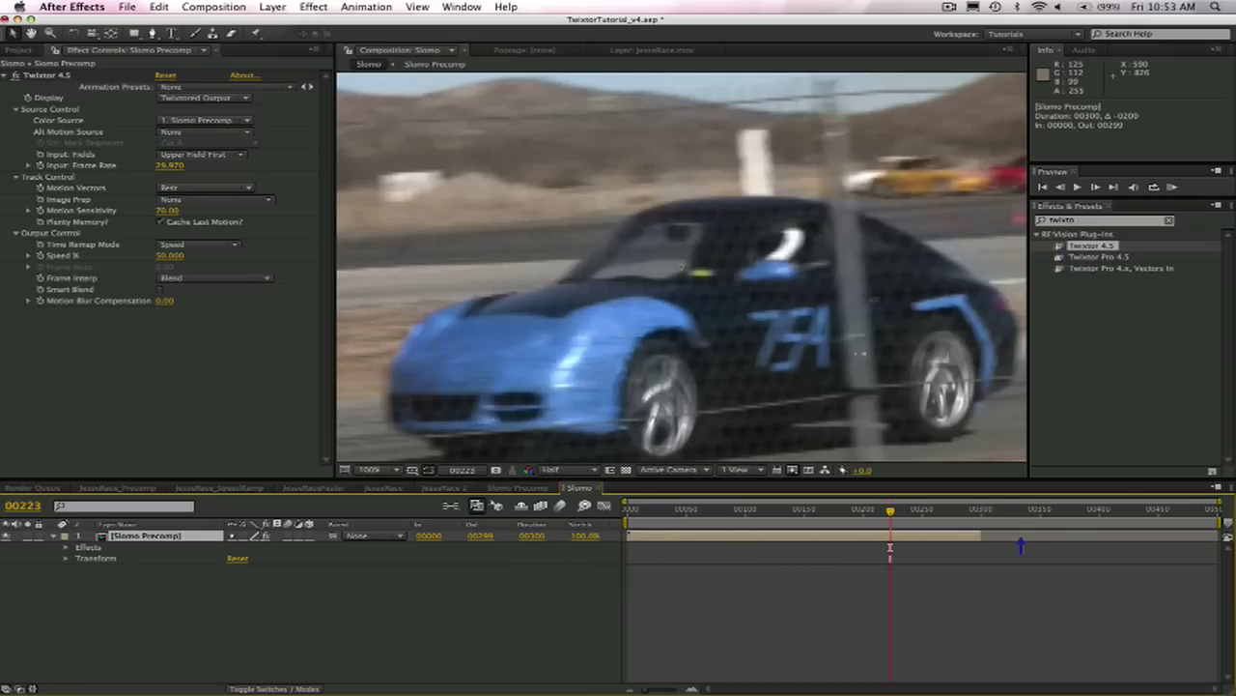
drag(981, 545, 1219, 543)
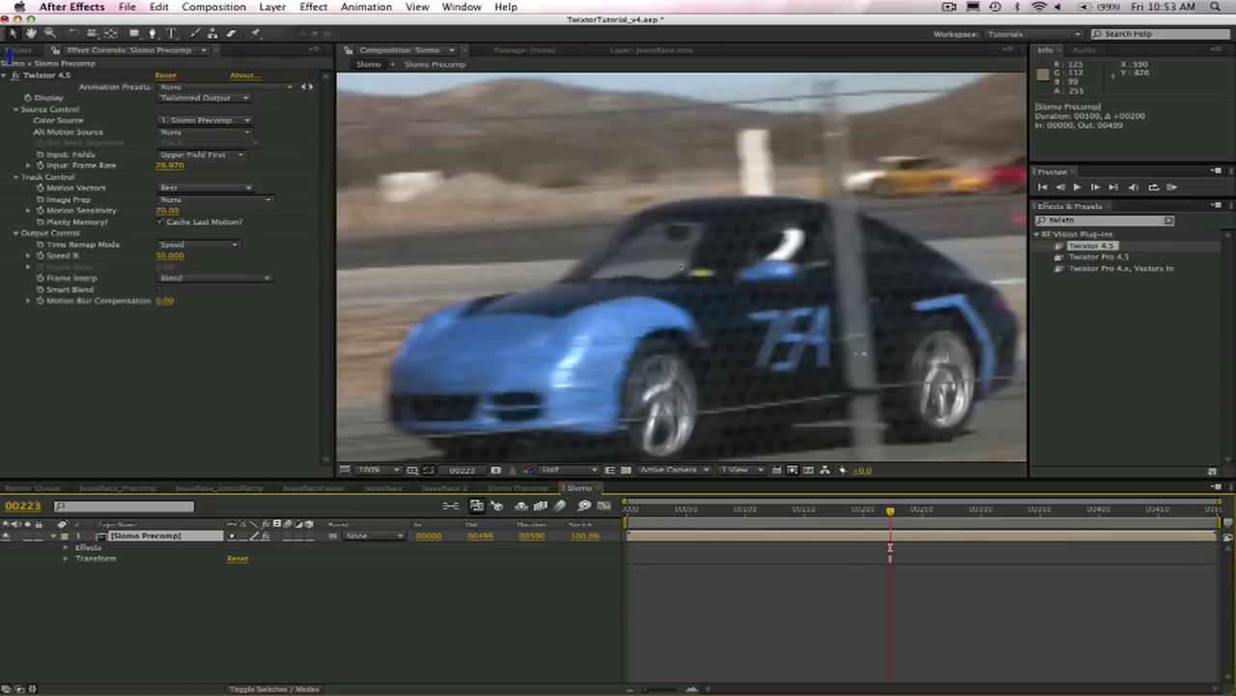
Step: Change the Slomo comp's duration to 00300 in Composition Settings and preview the half-speed result
click(16, 49)
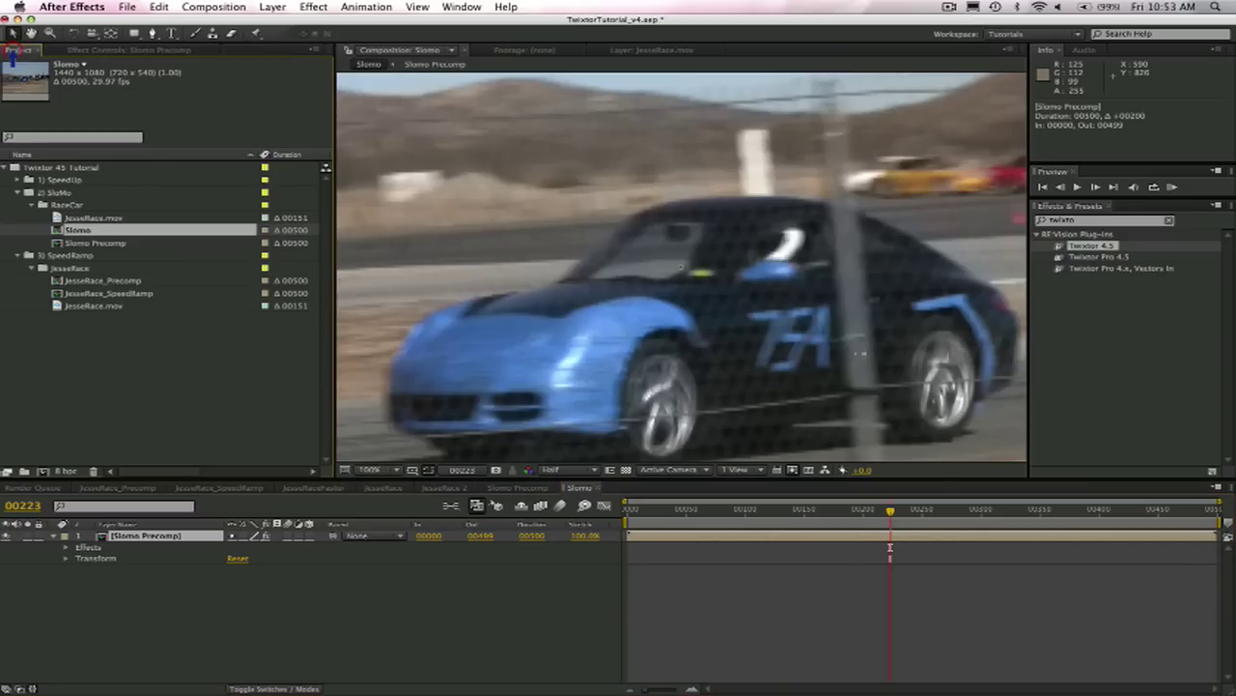
right_click(85, 232)
click(101, 238)
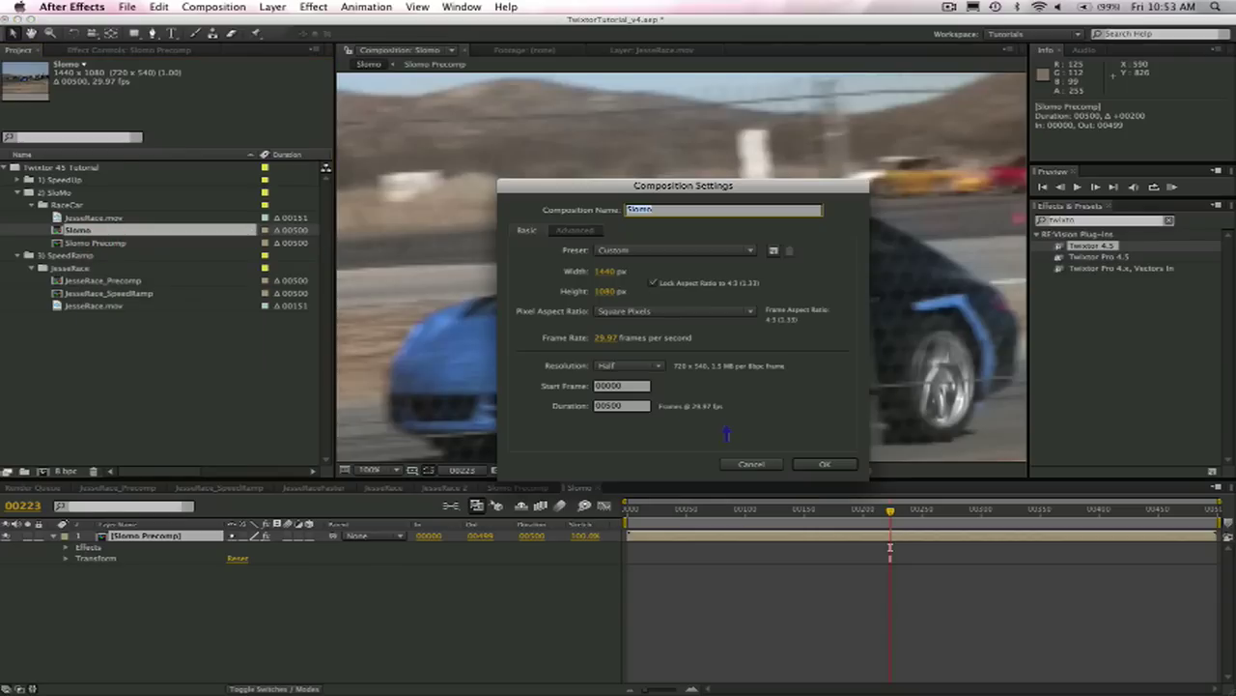
click(609, 406)
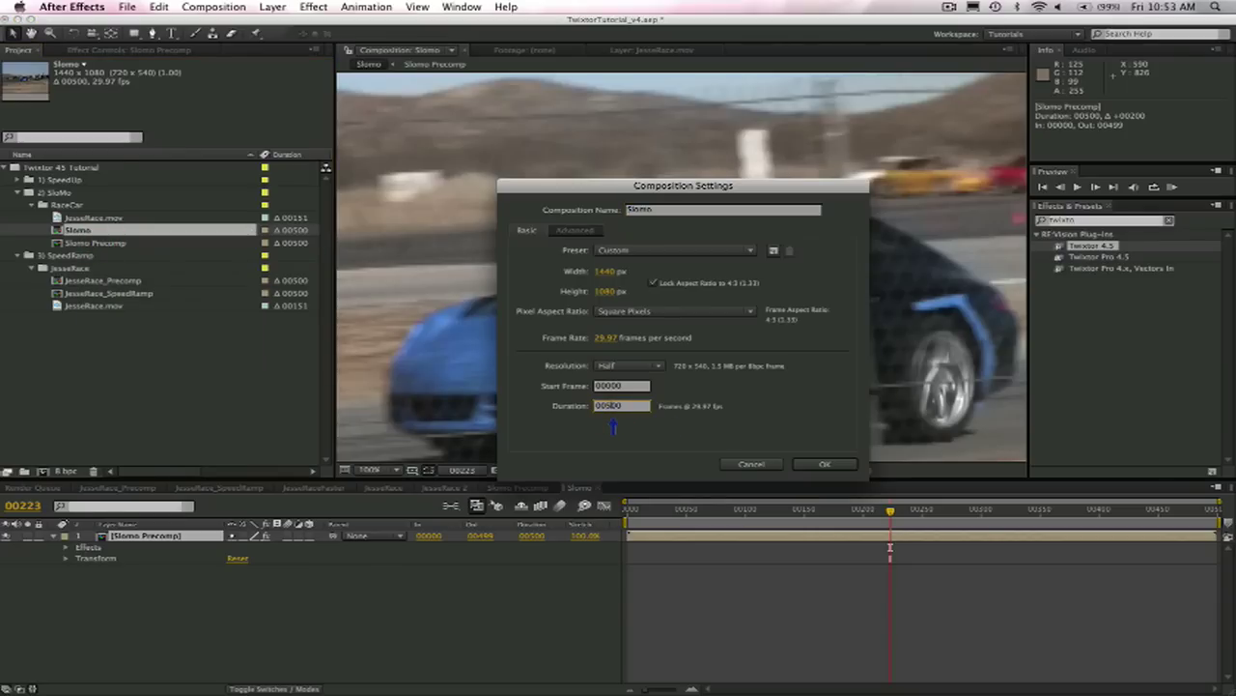
text(00300)
key(Return)
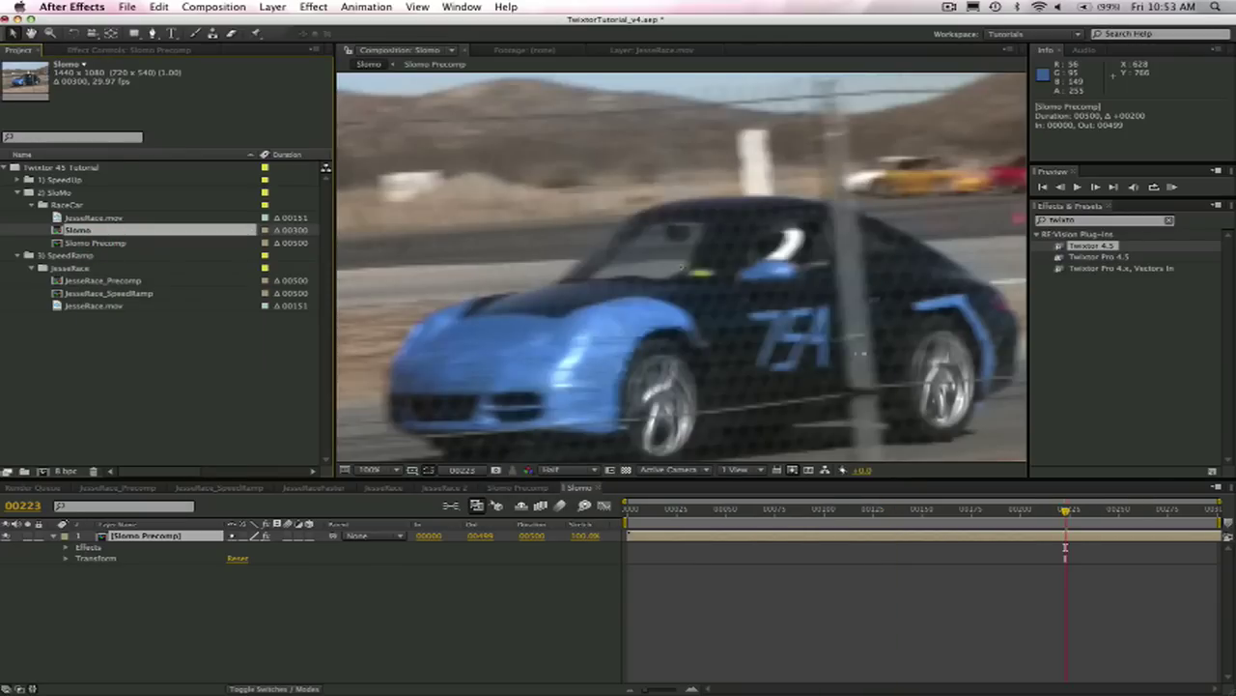
key(space)
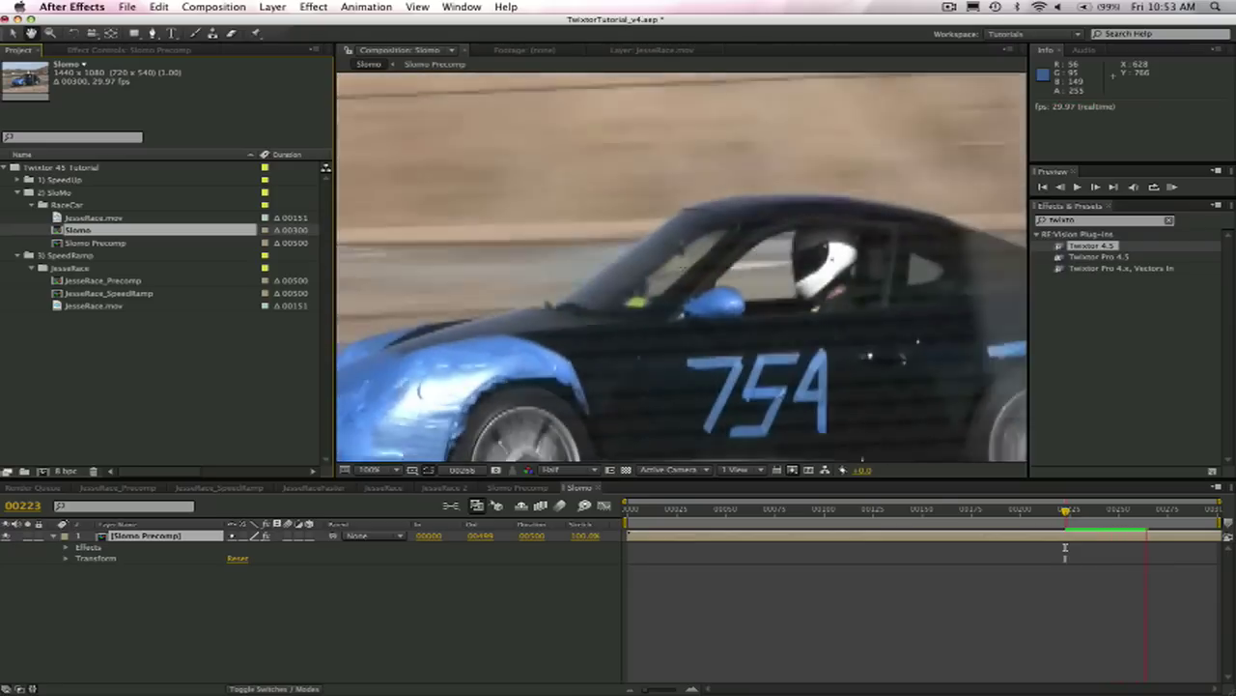